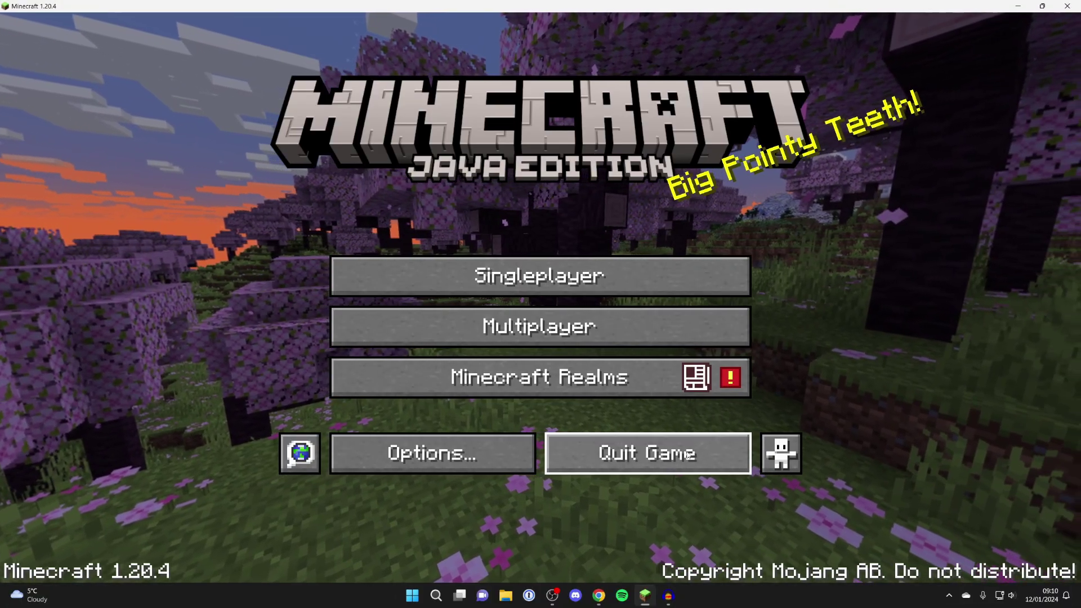
- Close Minecraft Java Edition with Quit Game on the title screen
{"action": "left_click", "coordinate": [655, 442]}
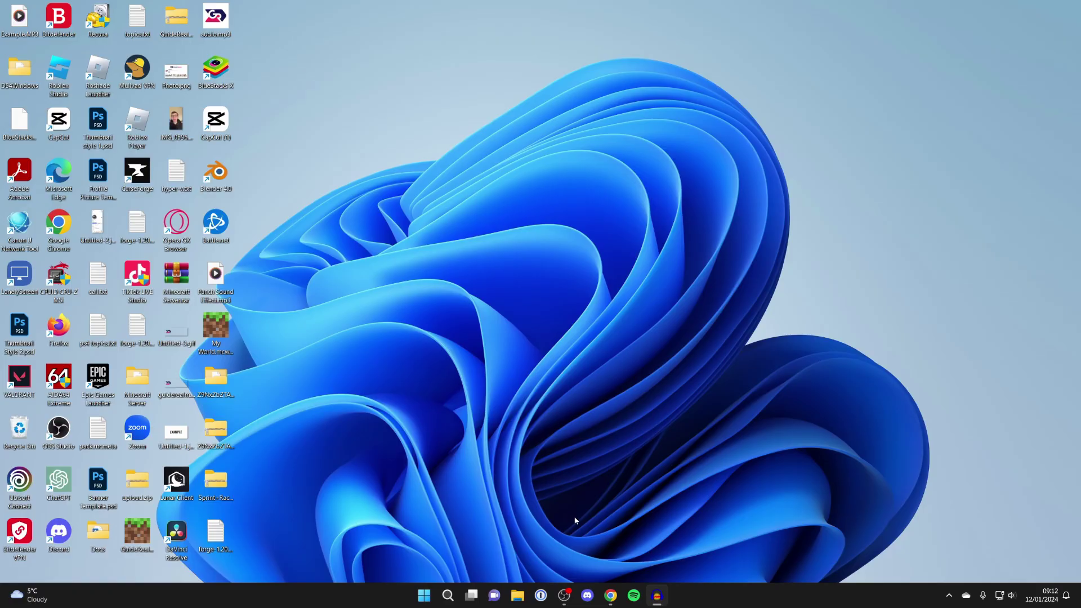
- Restore Chrome, scroll through Apex Hosting's Minecraft server features, then return to the Google tab
{"action": "left_click", "coordinate": [611, 596]}
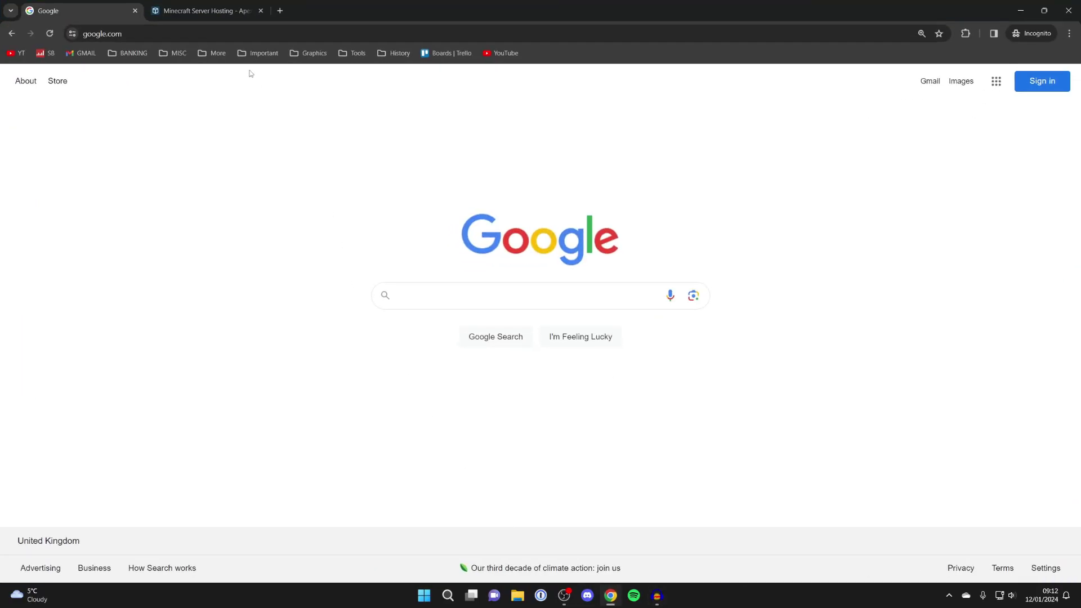
{"action": "left_click", "coordinate": [205, 10]}
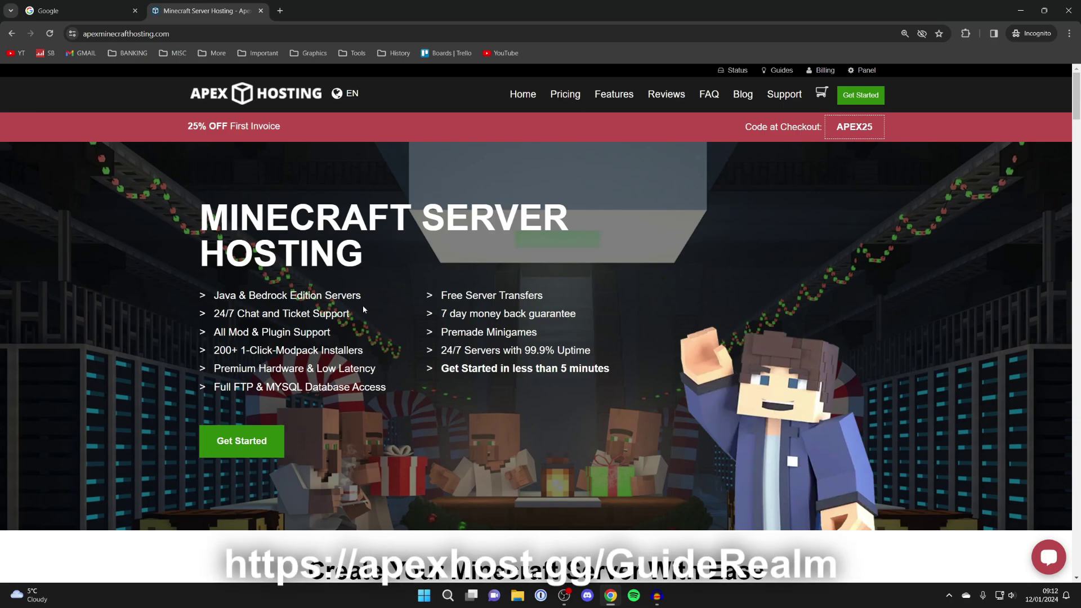
{"action": "scroll", "coordinate": [362, 305], "scroll_direction": "down", "scroll_amount": 5}
{"action": "scroll", "coordinate": [363, 307], "scroll_direction": "down", "scroll_amount": 2}
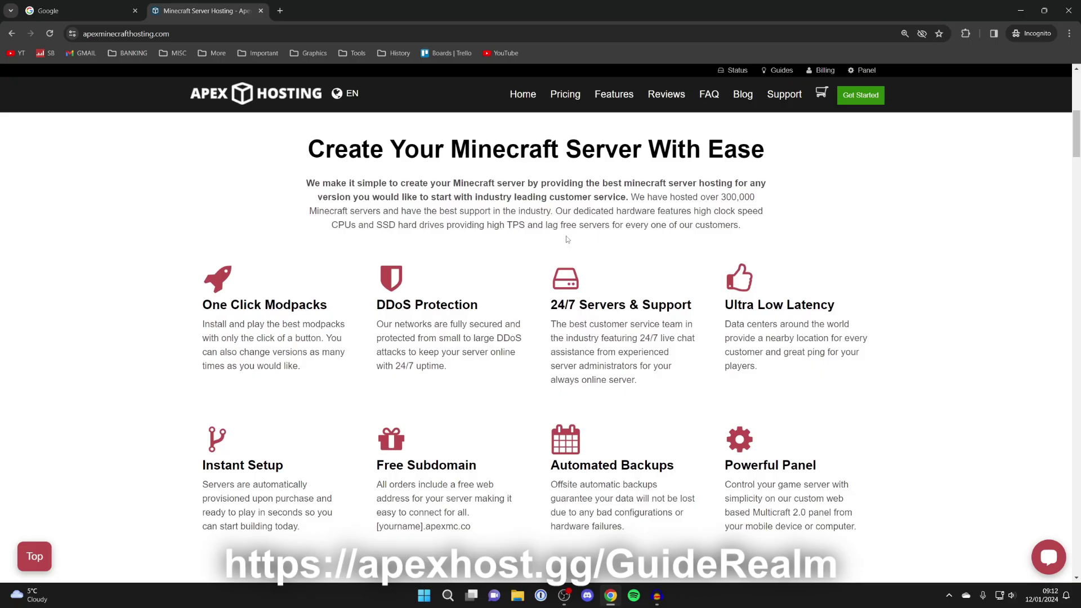
{"action": "scroll", "coordinate": [599, 334], "scroll_direction": "down", "scroll_amount": 2}
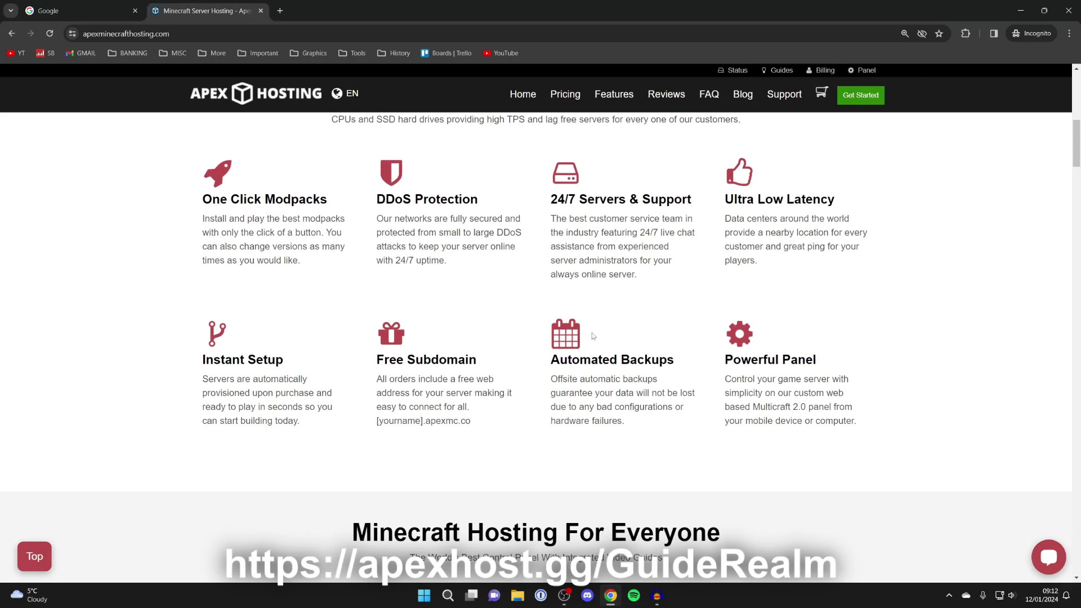
{"action": "scroll", "coordinate": [330, 281], "scroll_direction": "up", "scroll_amount": 1}
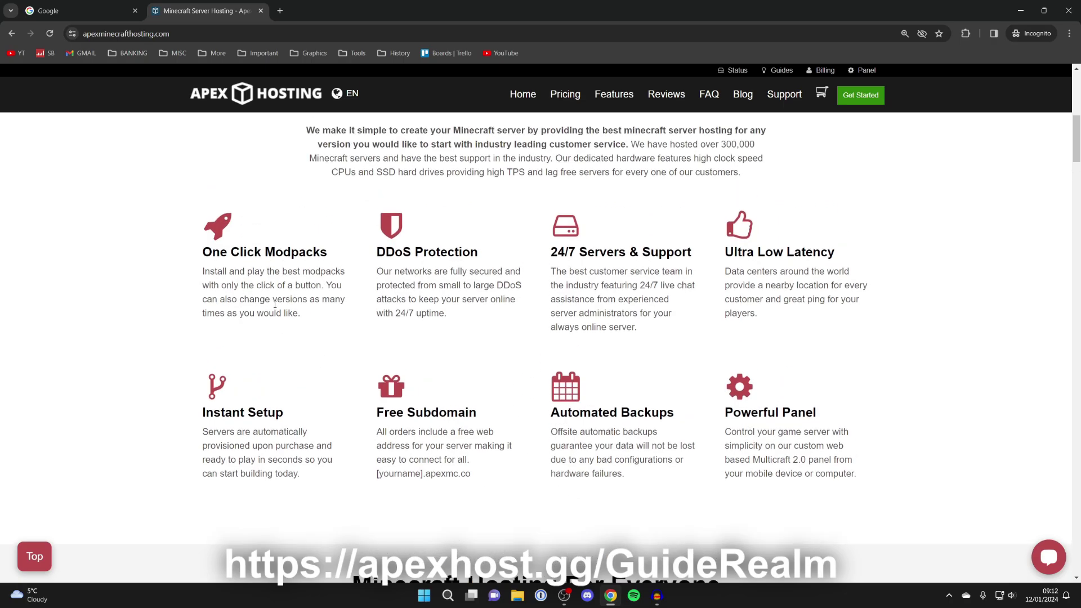
{"action": "scroll", "coordinate": [282, 301], "scroll_direction": "up", "scroll_amount": 9}
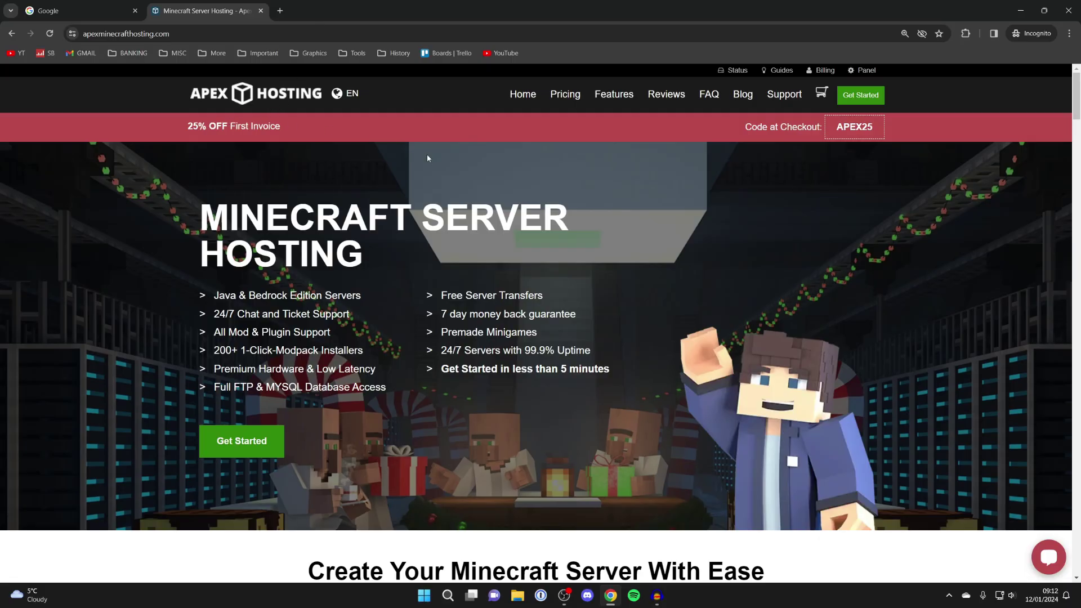
{"action": "left_click", "coordinate": [93, 5]}
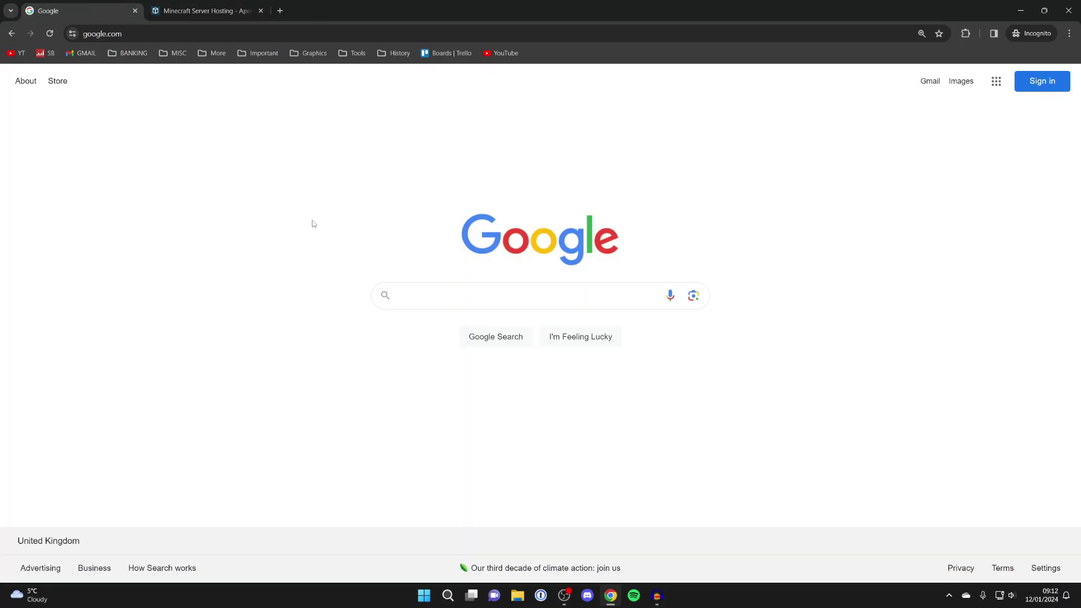
- Search Google for 'furniture mod' and open MrCrayfish's Furniture Mod page on CurseForge
{"action": "left_click", "coordinate": [415, 297]}
{"action": "type", "text": "furni"}
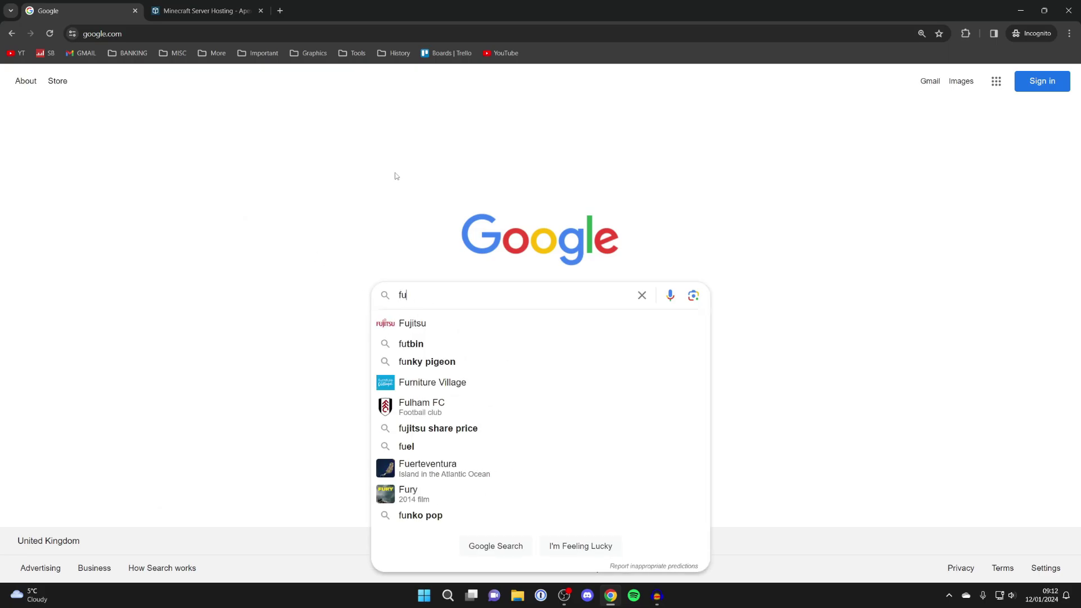
{"action": "type", "text": "ture mod"}
{"action": "key", "text": "Return"}
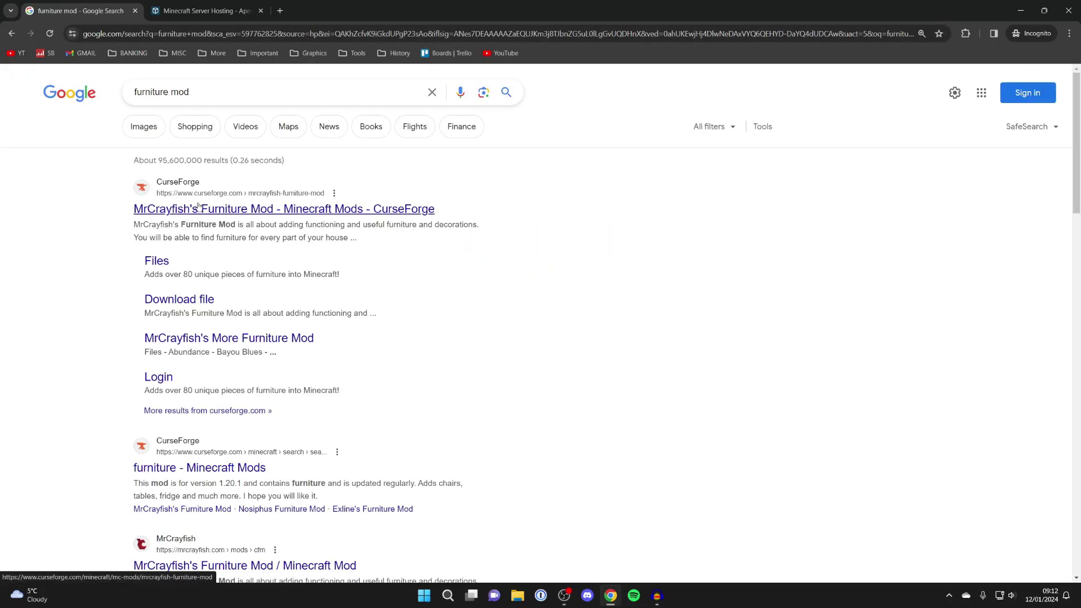
{"action": "left_click", "coordinate": [302, 212]}
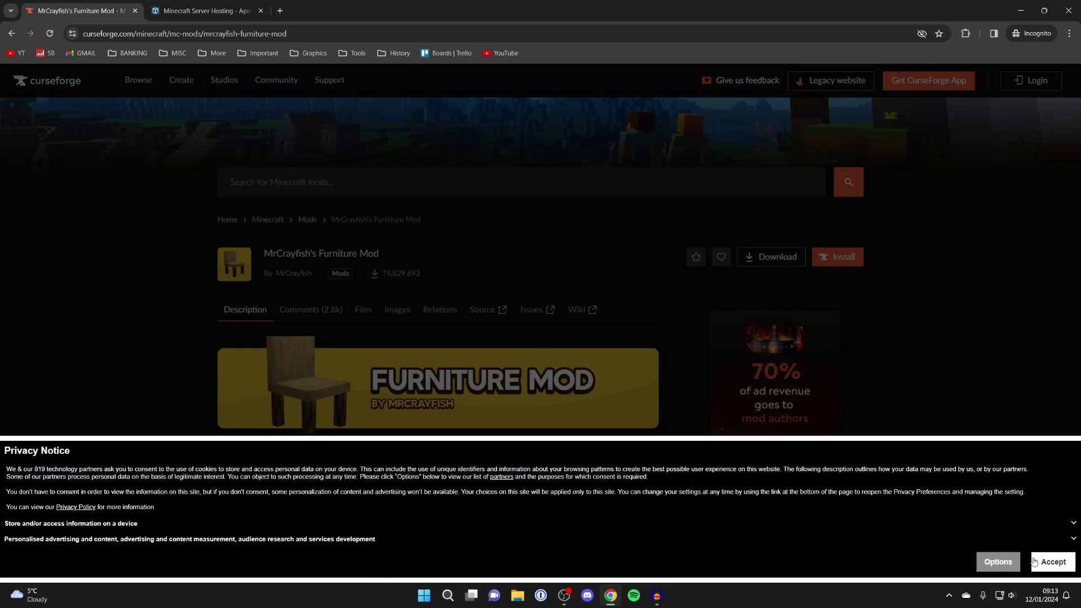
- Accept cookies and download the newest 1.20.1 Forge file from the Files list
{"action": "left_click", "coordinate": [1054, 562]}
{"action": "scroll", "coordinate": [274, 309], "scroll_direction": "down", "scroll_amount": 1}
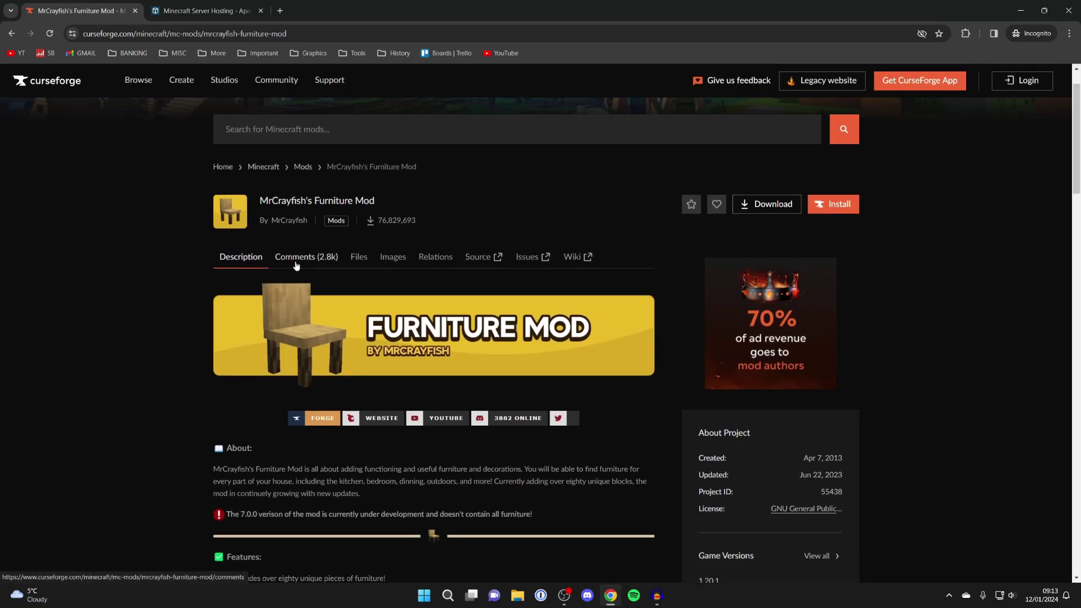
{"action": "left_click", "coordinate": [358, 264]}
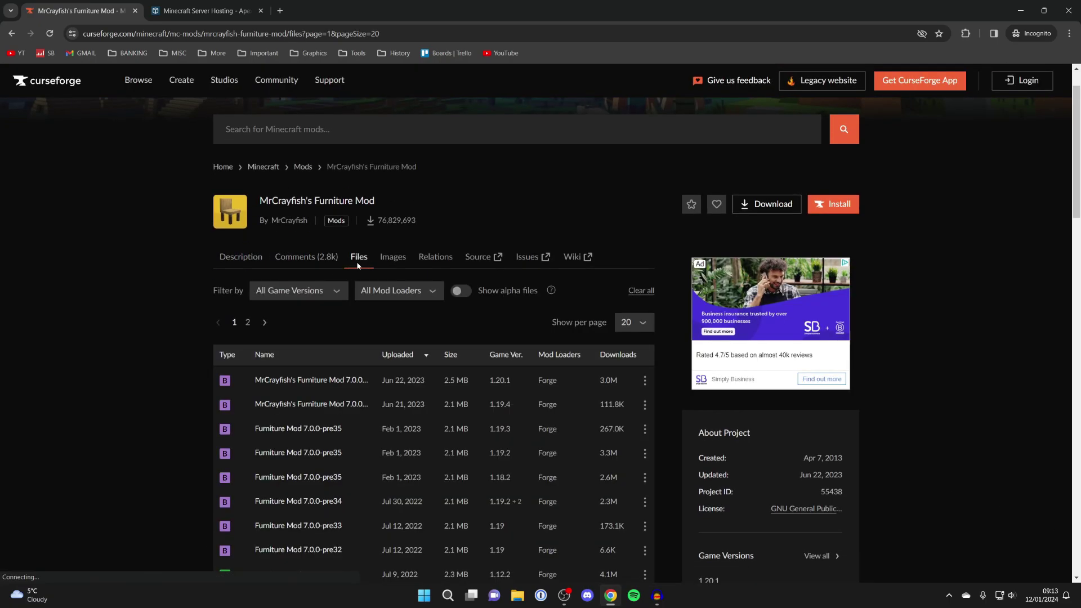
{"action": "scroll", "coordinate": [358, 266], "scroll_direction": "down", "scroll_amount": 3}
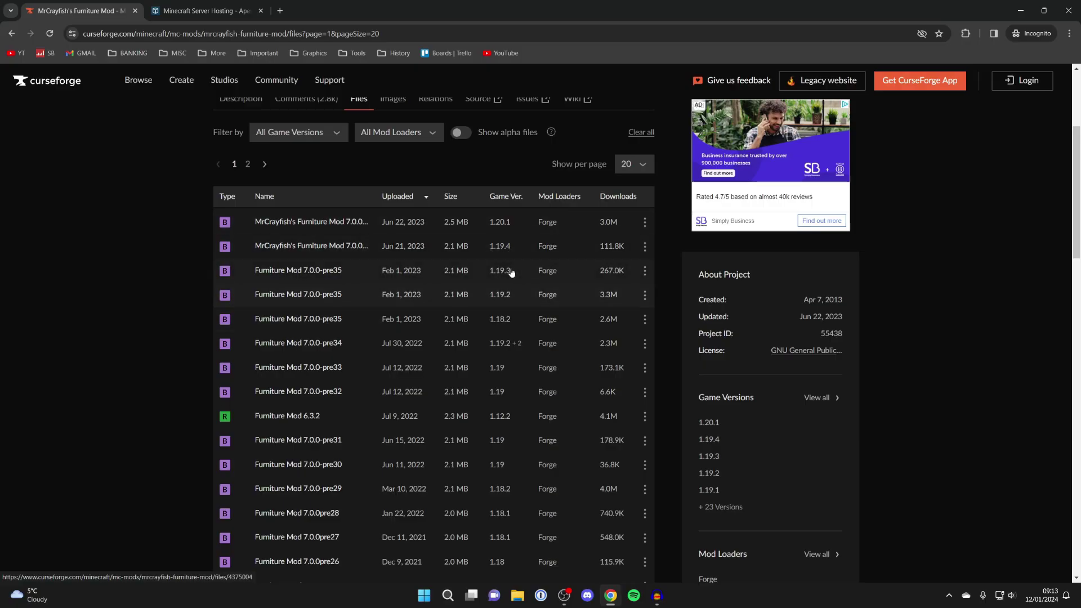
{"action": "left_click", "coordinate": [645, 223]}
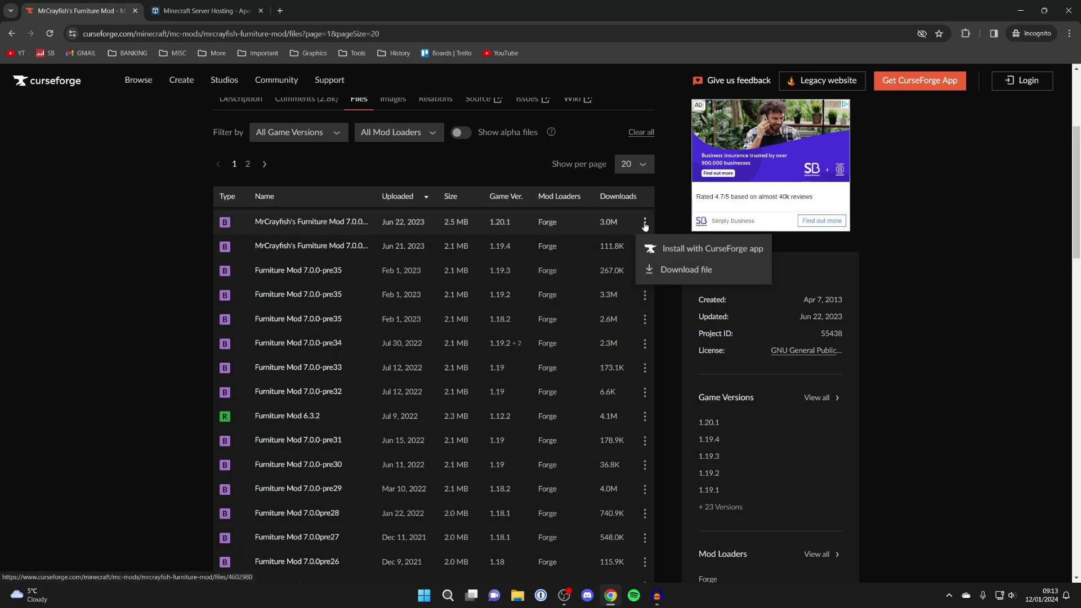
{"action": "left_click", "coordinate": [670, 275]}
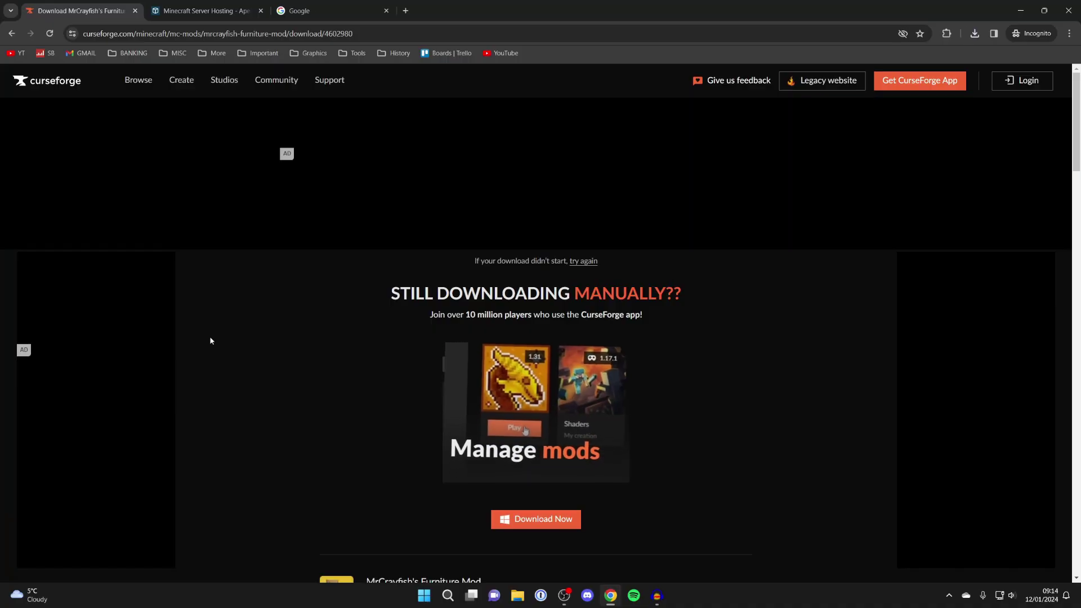
- Search Google for 'minecraft forge' and open the files.minecraftforge.net downloads for 1.20.1
{"action": "left_click", "coordinate": [326, 5]}
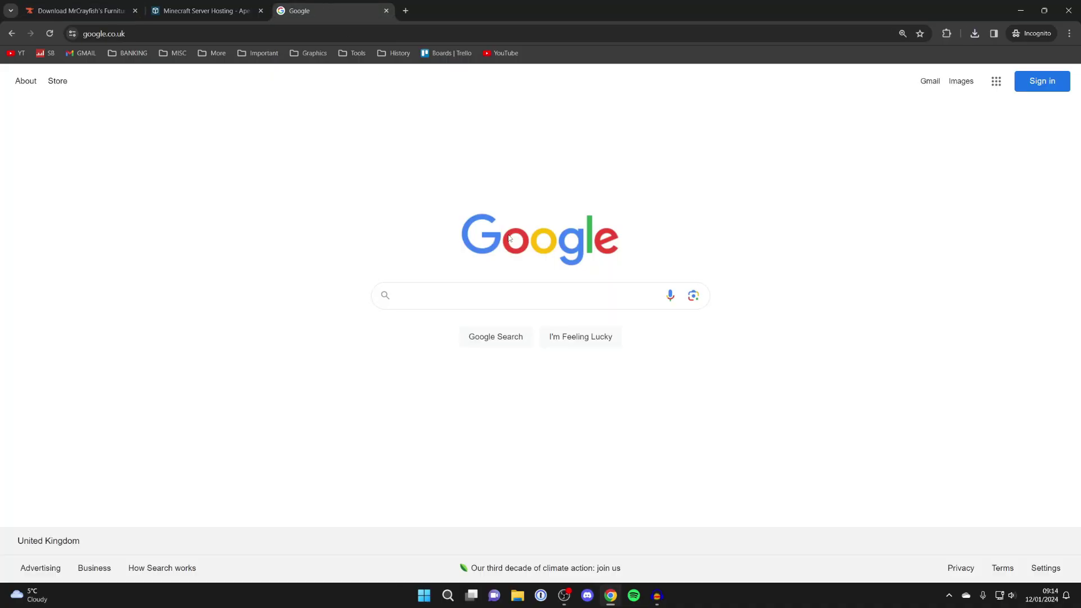
{"action": "left_click", "coordinate": [538, 298]}
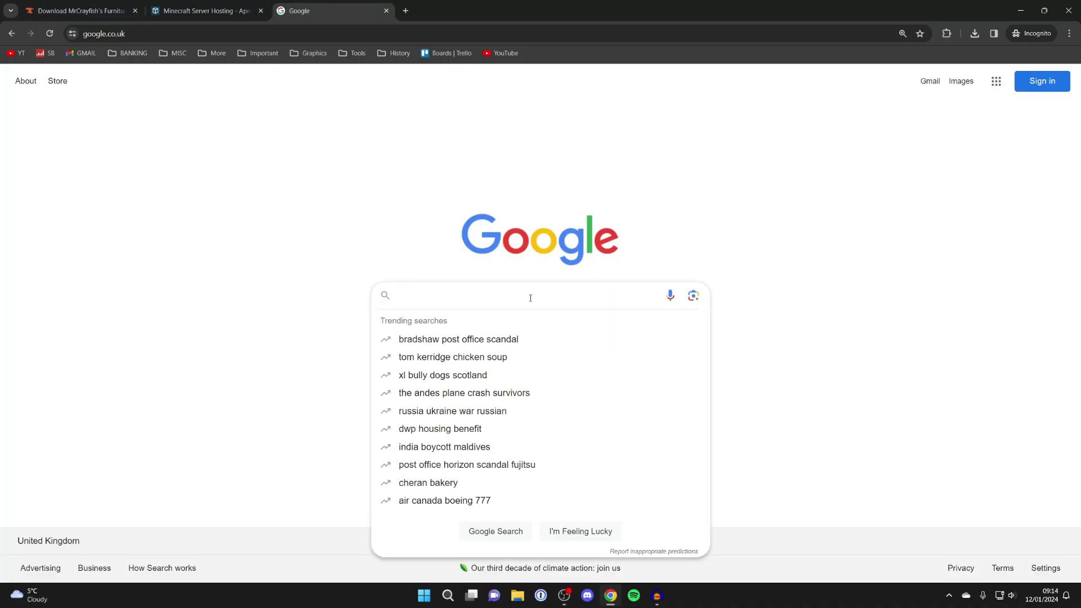
{"action": "type", "text": "minecraft for"}
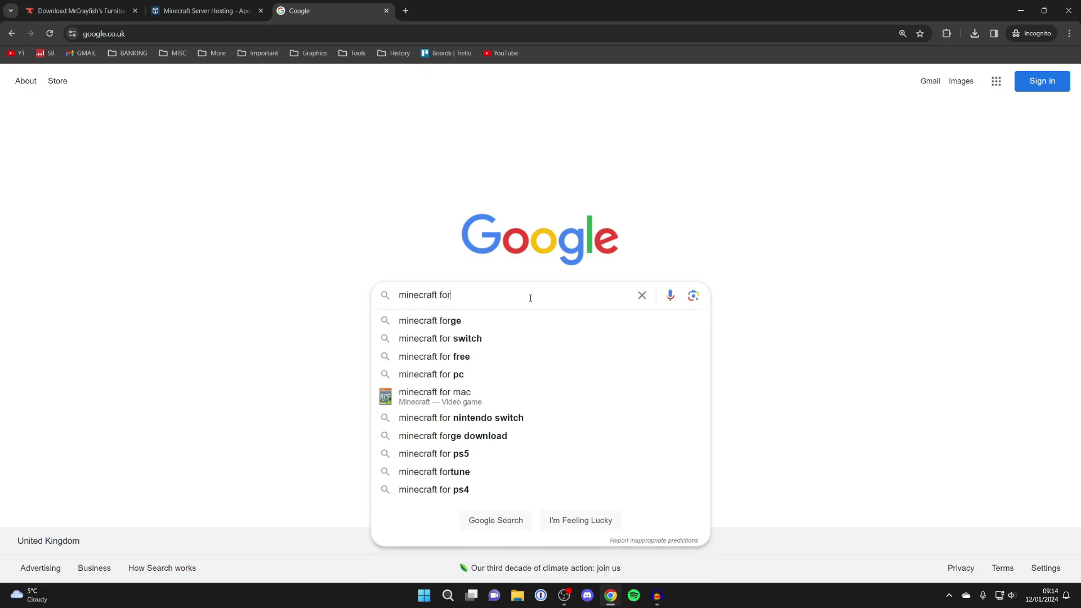
{"action": "type", "text": "ge"}
{"action": "key", "text": "Return"}
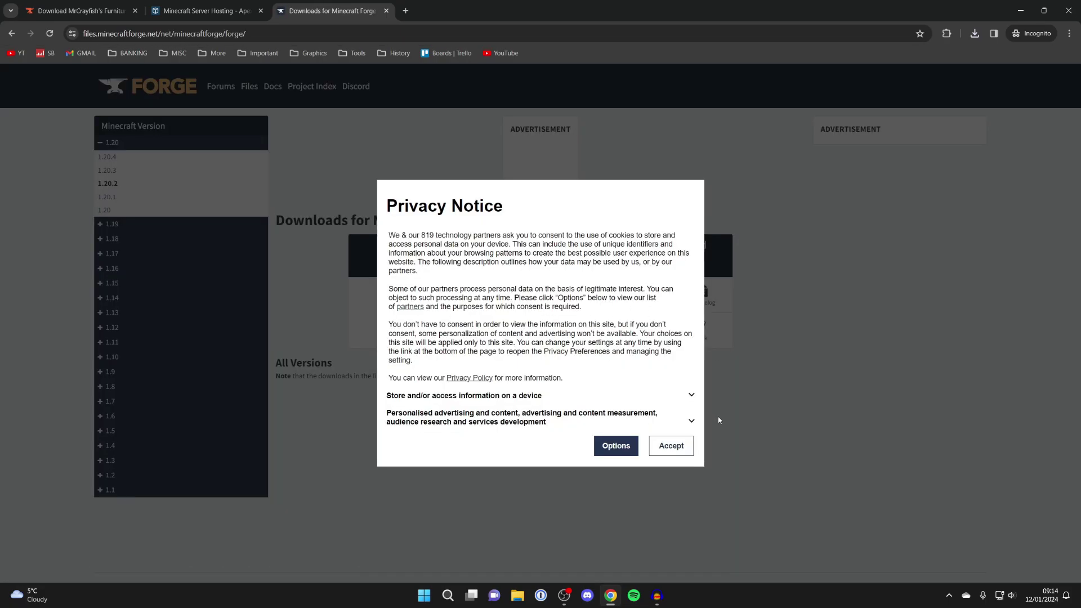
{"action": "left_click", "coordinate": [680, 445]}
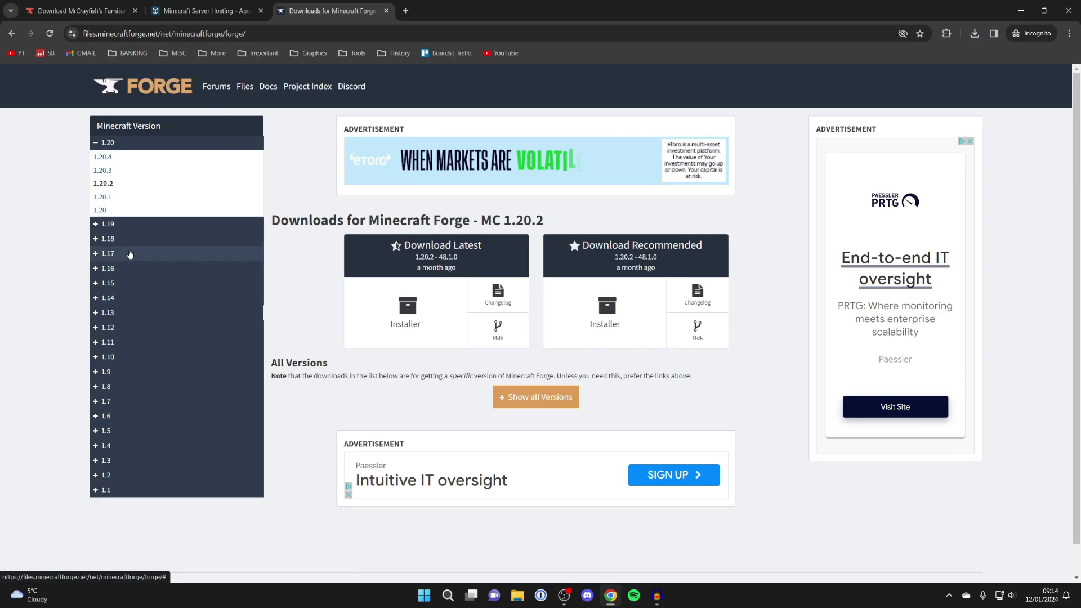
{"action": "left_click", "coordinate": [109, 198]}
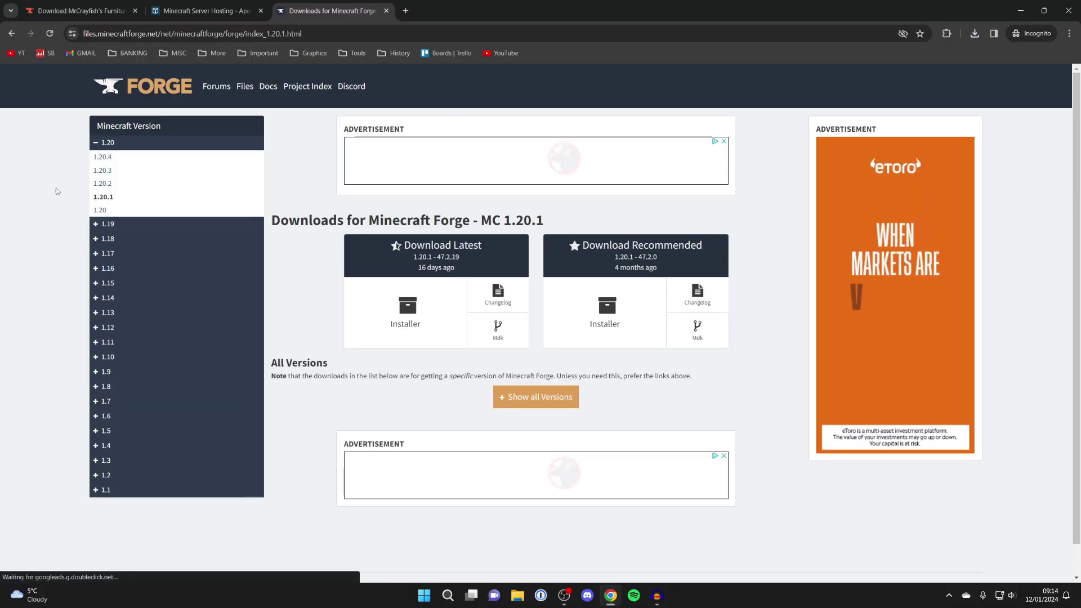
- Download the latest Forge 1.20.1-47.2.19 installer via the adfoc.us skip page, then close the ad tab
{"action": "left_click", "coordinate": [444, 316]}
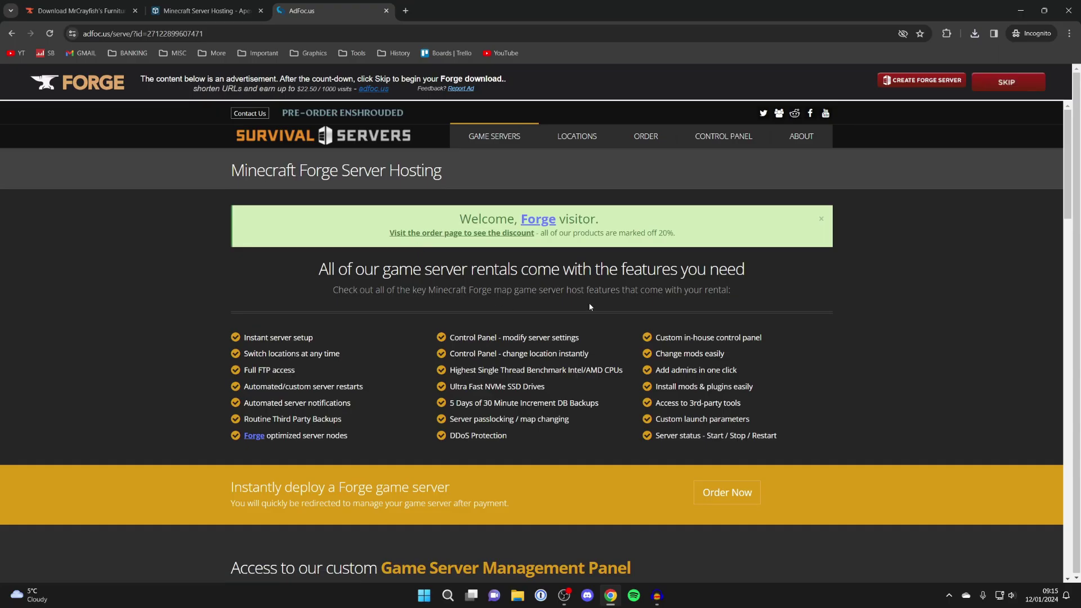
{"action": "left_click", "coordinate": [1027, 90]}
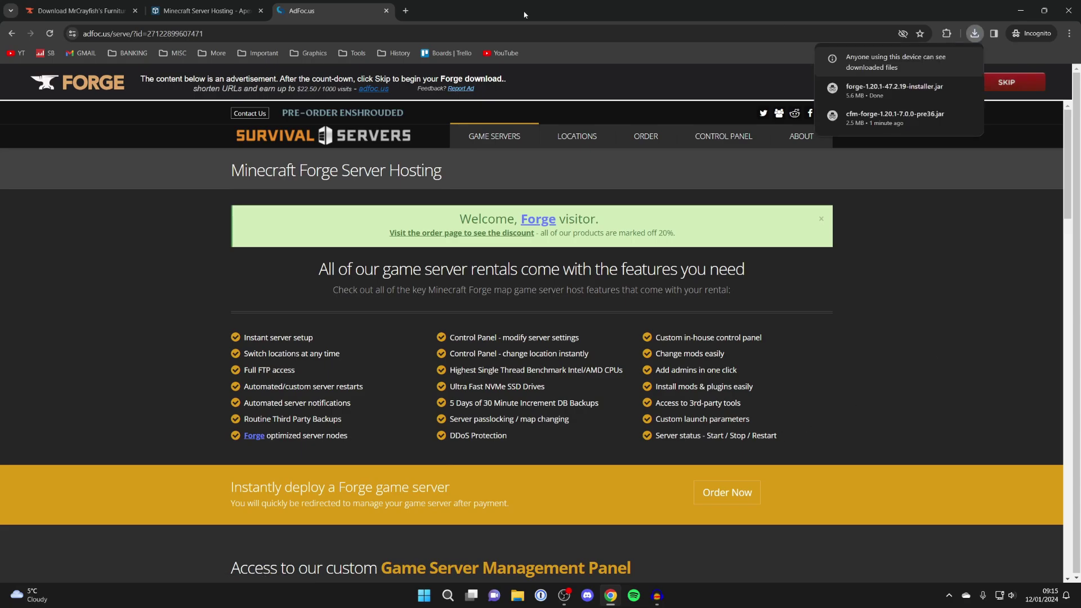
{"action": "left_click", "coordinate": [388, 11]}
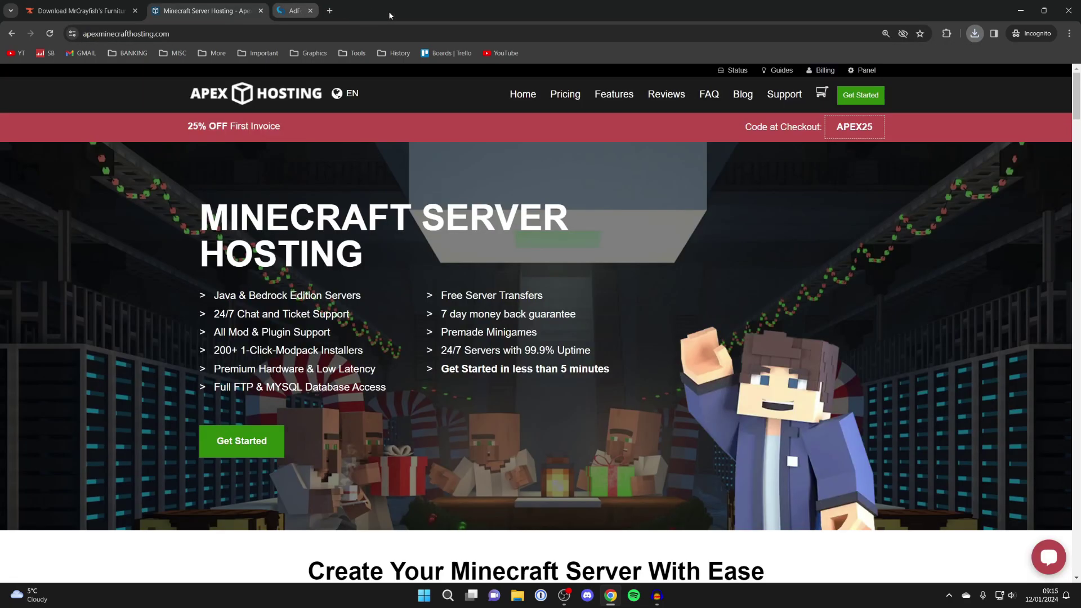
{"action": "left_click", "coordinate": [1020, 9]}
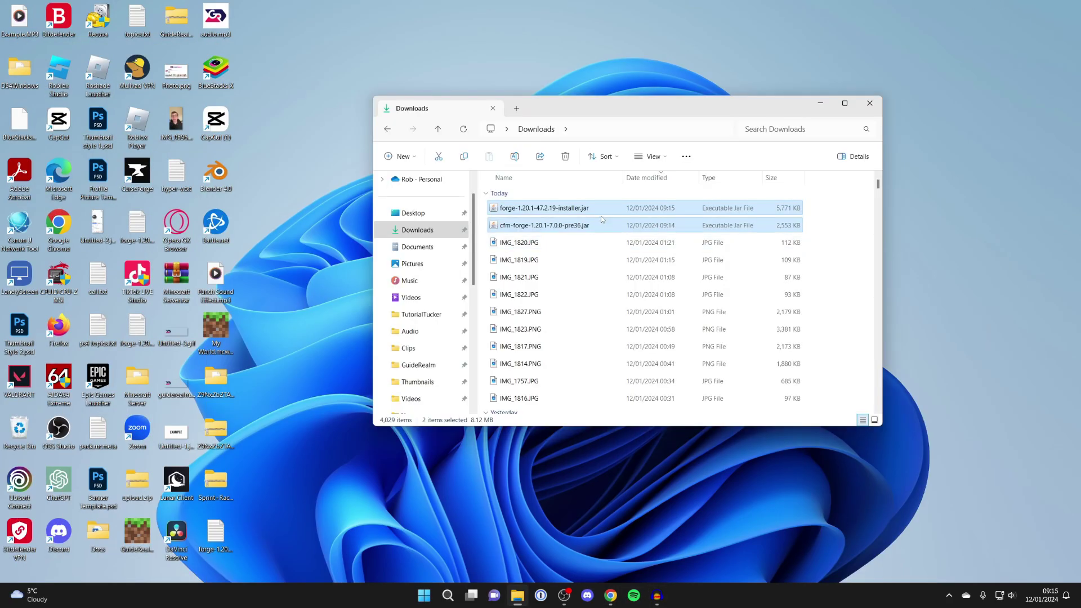
- Copy the Forge installer and cfm-forge jars onto the desktop and launch the Forge installer
{"action": "left_click", "coordinate": [570, 225], "text": "ctrl"}
{"action": "mouse_move", "coordinate": [570, 226]}
{"action": "left_mouse_down"}
{"action": "mouse_move", "coordinate": [563, 208]}
{"action": "mouse_move", "coordinate": [307, 273]}
{"action": "mouse_move", "coordinate": [326, 278]}
{"action": "left_mouse_up"}
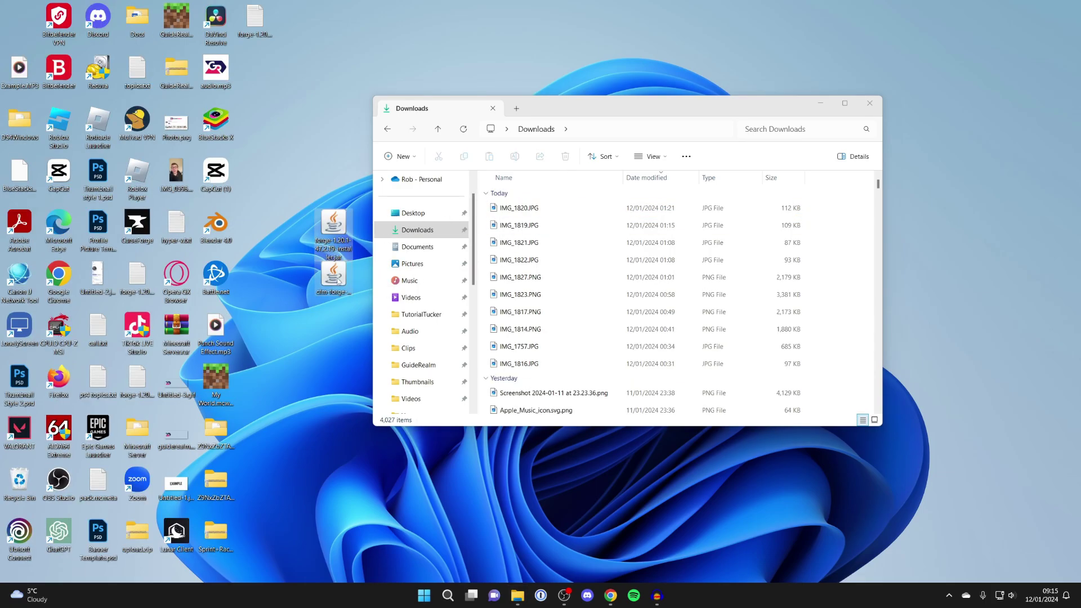
{"action": "left_click", "coordinate": [653, 185]}
{"action": "key", "text": "alt+F4"}
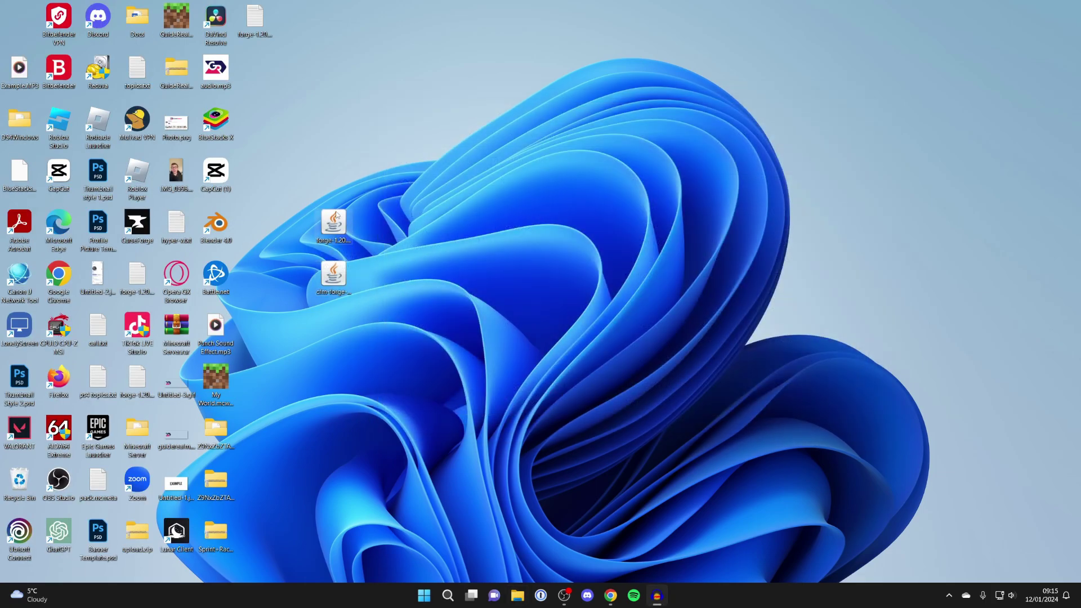
{"action": "mouse_move", "coordinate": [336, 243]}
{"action": "left_mouse_down"}
{"action": "mouse_move", "coordinate": [549, 258]}
{"action": "mouse_move", "coordinate": [550, 242]}
{"action": "left_mouse_up"}
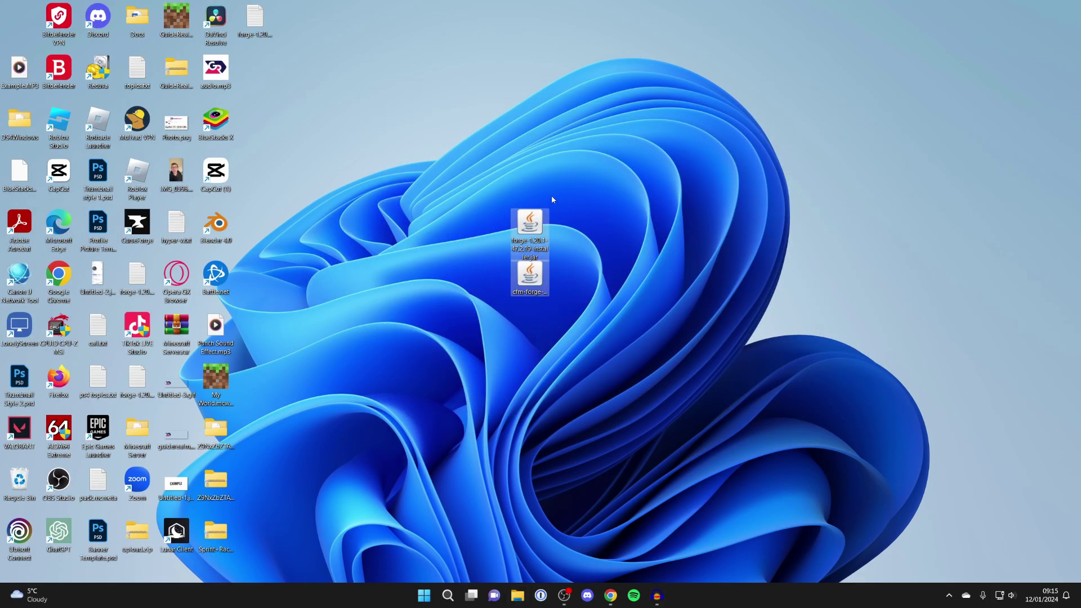
{"action": "left_click", "coordinate": [551, 195]}
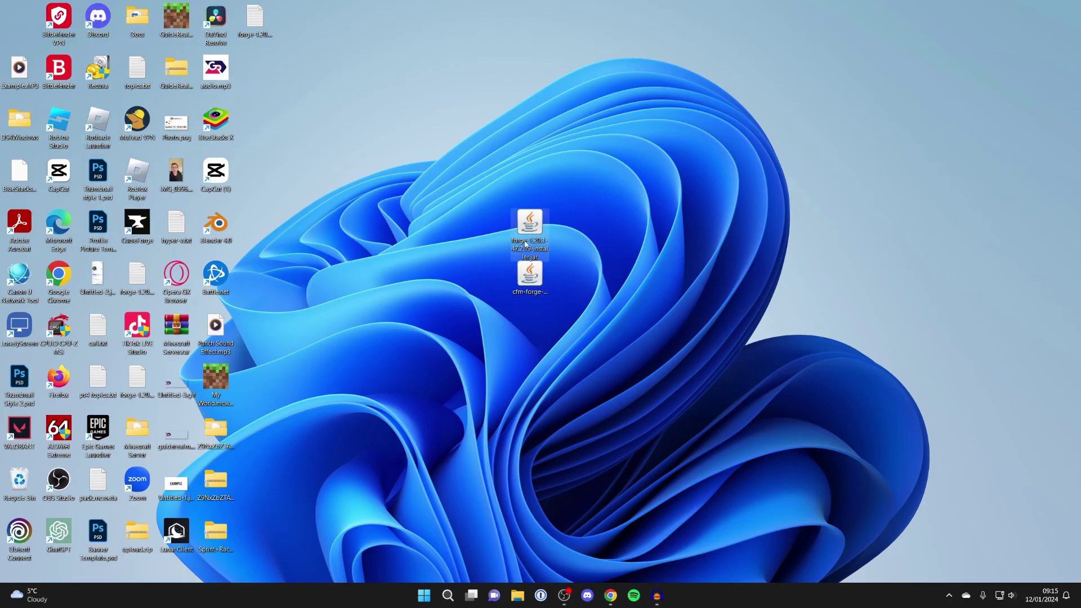
{"action": "double_click", "coordinate": [525, 244]}
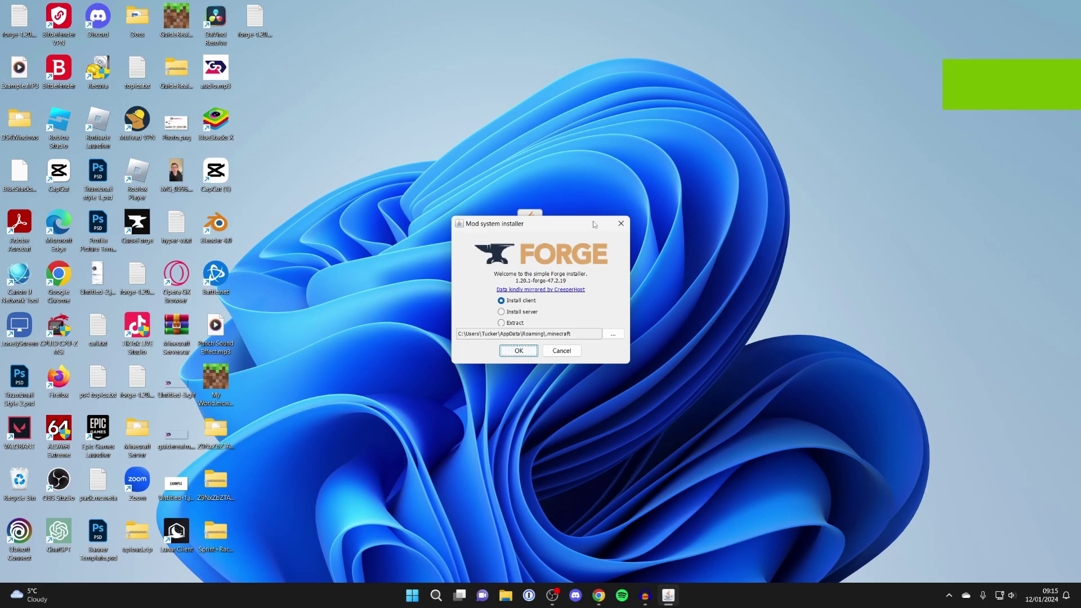
{"action": "left_click", "coordinate": [620, 223]}
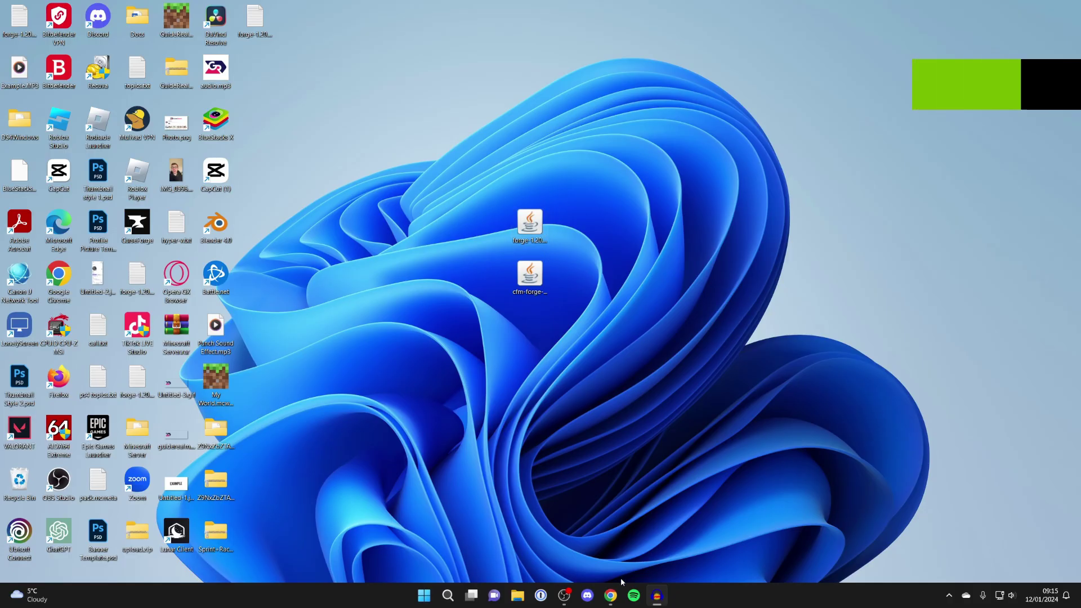
{"action": "left_click", "coordinate": [610, 595]}
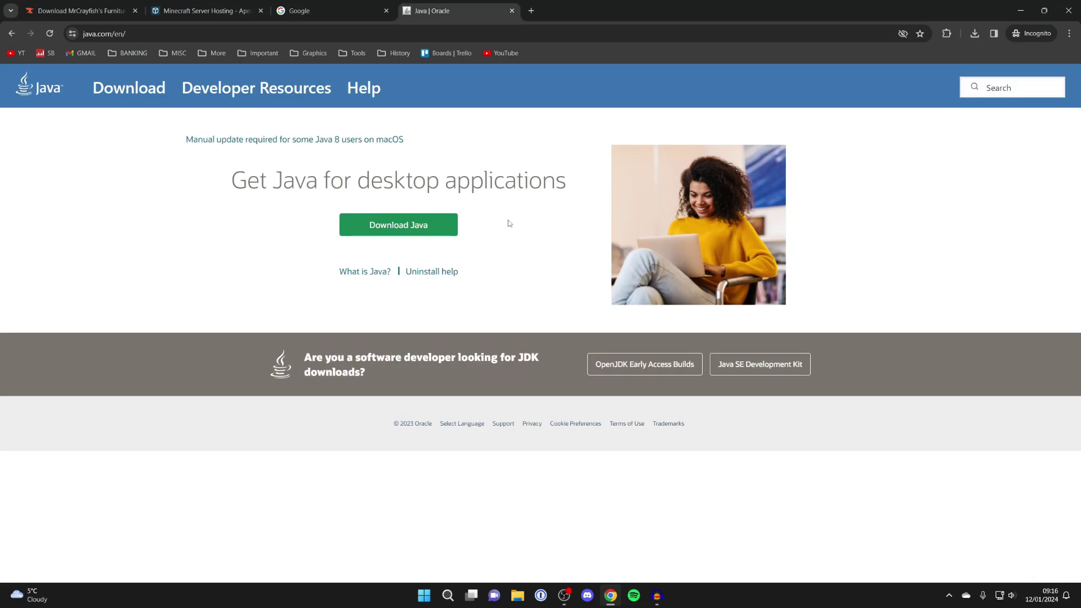
{"action": "left_click", "coordinate": [404, 223]}
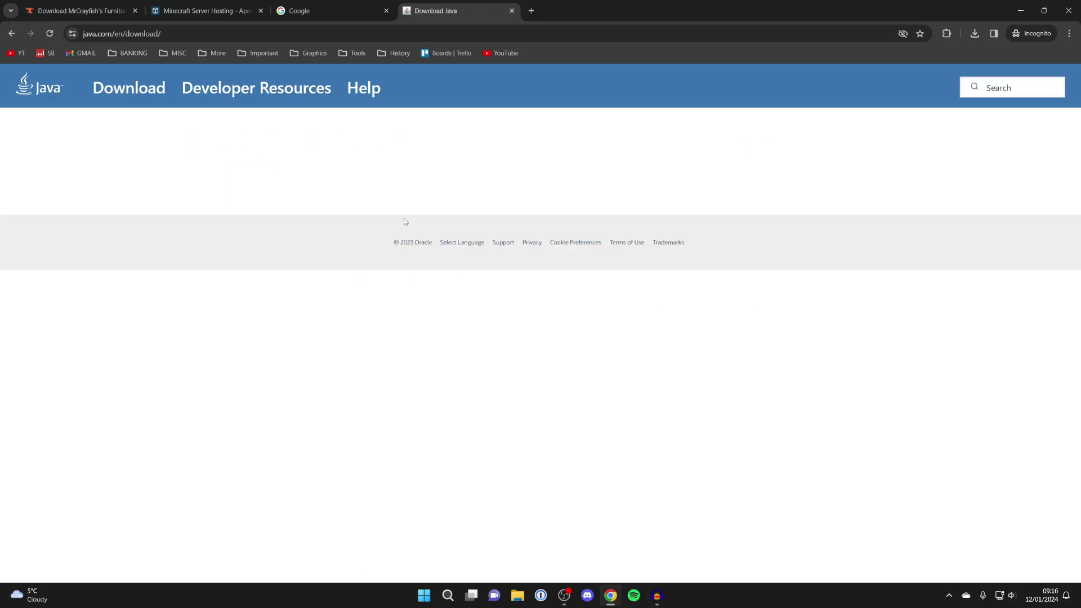
{"action": "scroll", "coordinate": [681, 344], "scroll_direction": "down", "scroll_amount": 1}
{"action": "scroll", "coordinate": [713, 319], "scroll_direction": "up", "scroll_amount": 2}
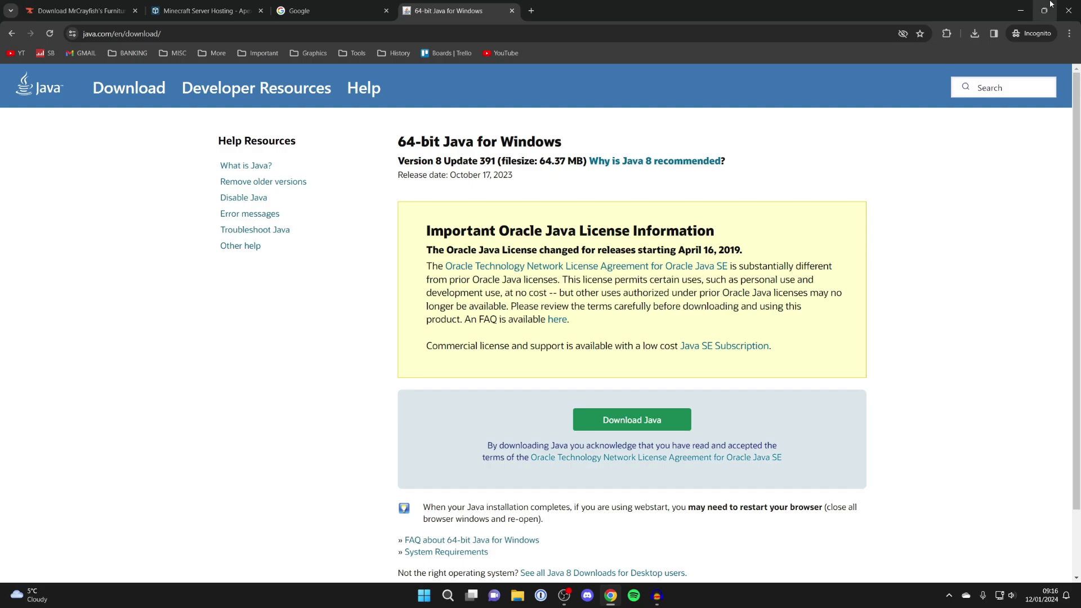
{"action": "left_click", "coordinate": [1028, 7]}
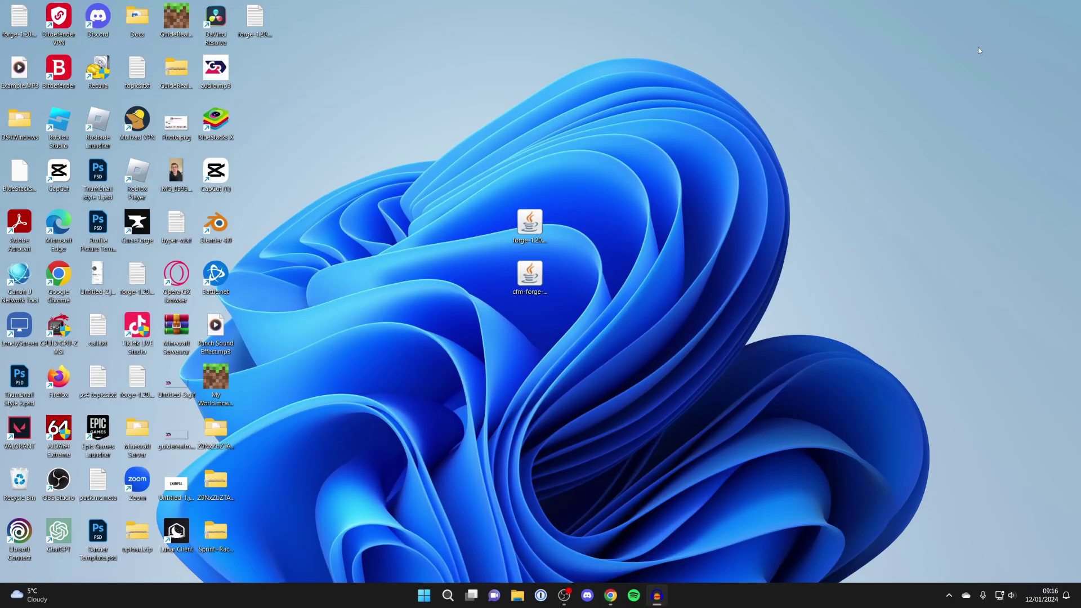
{"action": "right_click", "coordinate": [527, 222]}
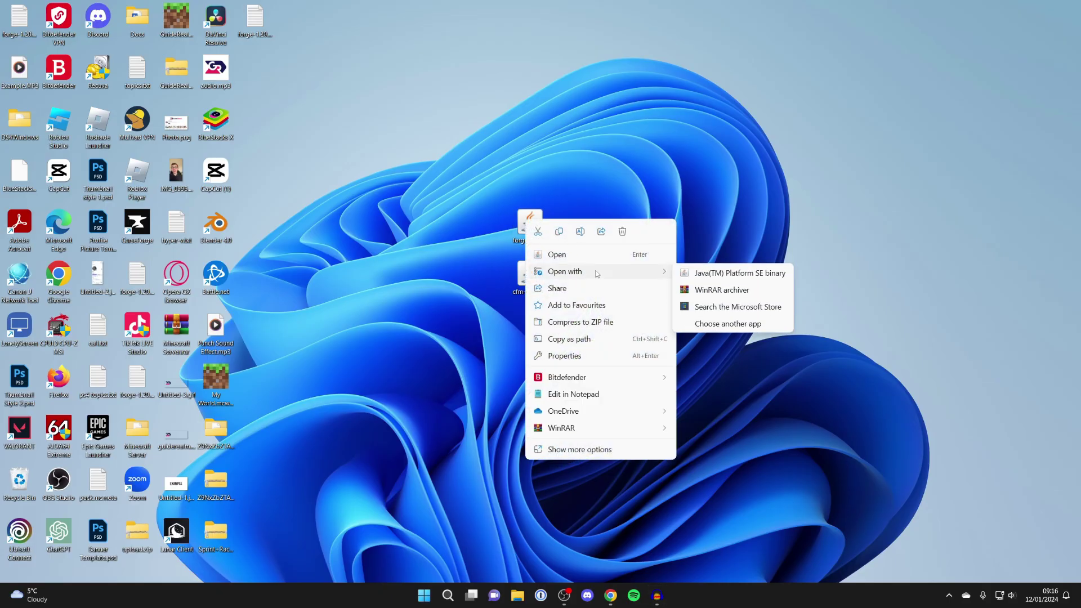
- Make Java(TM) Platform SE binary the default app for .jar files and close the installer
{"action": "left_click", "coordinate": [732, 325]}
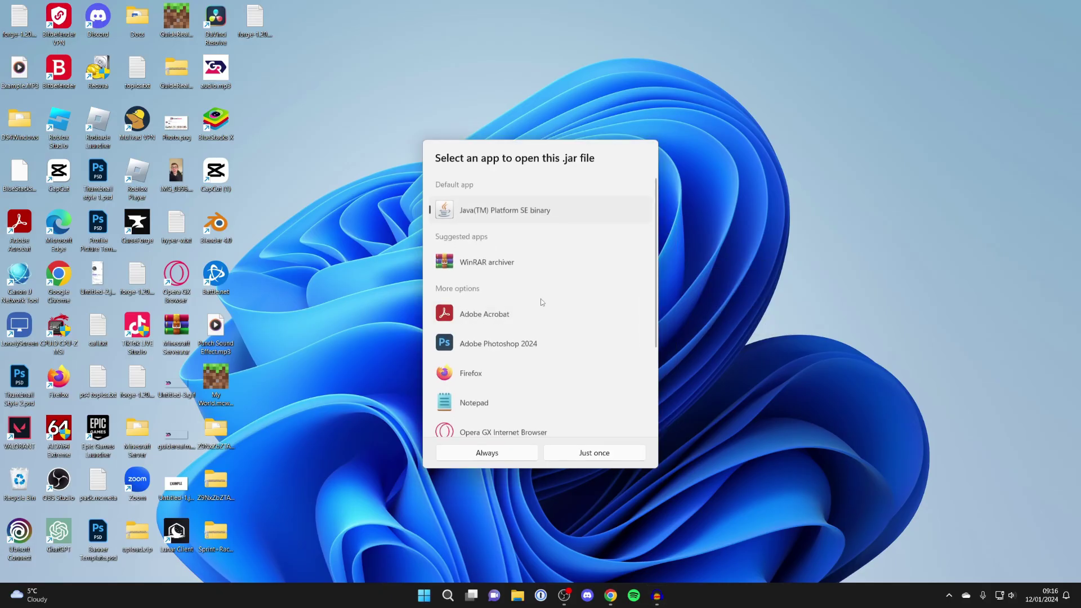
{"action": "scroll", "coordinate": [540, 299], "scroll_direction": "down", "scroll_amount": 5}
{"action": "scroll", "coordinate": [539, 299], "scroll_direction": "up", "scroll_amount": 5}
{"action": "scroll", "coordinate": [539, 299], "scroll_direction": "up", "scroll_amount": 1}
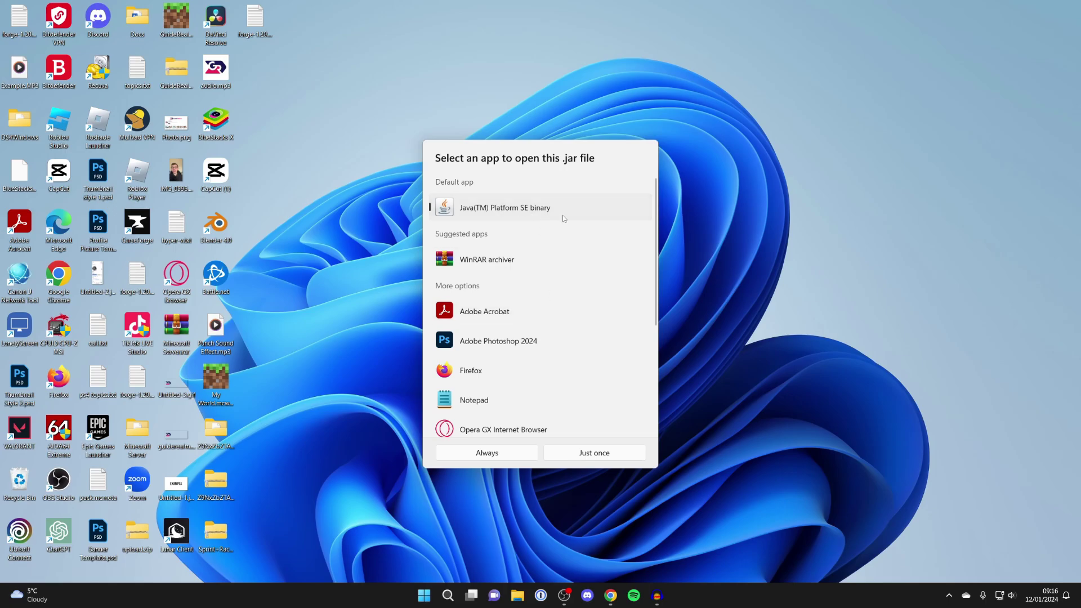
{"action": "left_click", "coordinate": [512, 454]}
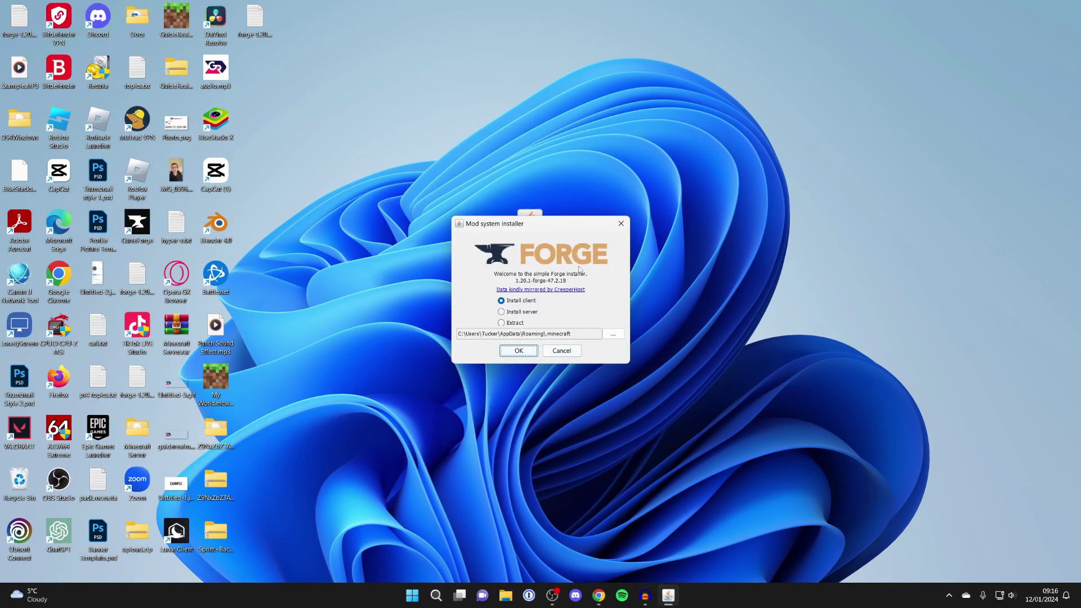
{"action": "left_click", "coordinate": [614, 221]}
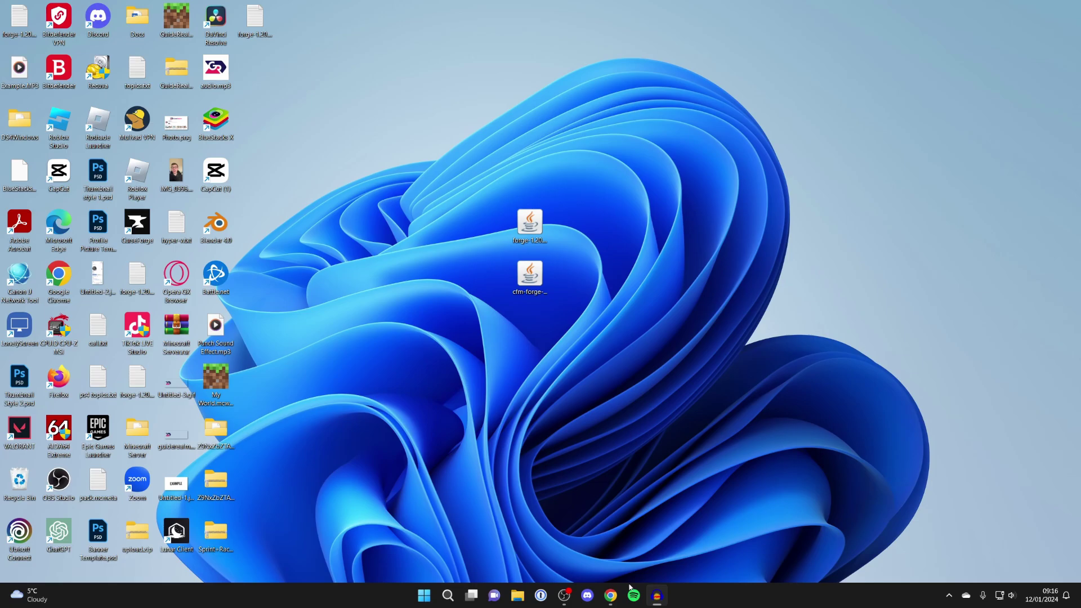
{"action": "left_click", "coordinate": [611, 595]}
{"action": "left_click", "coordinate": [316, 5]}
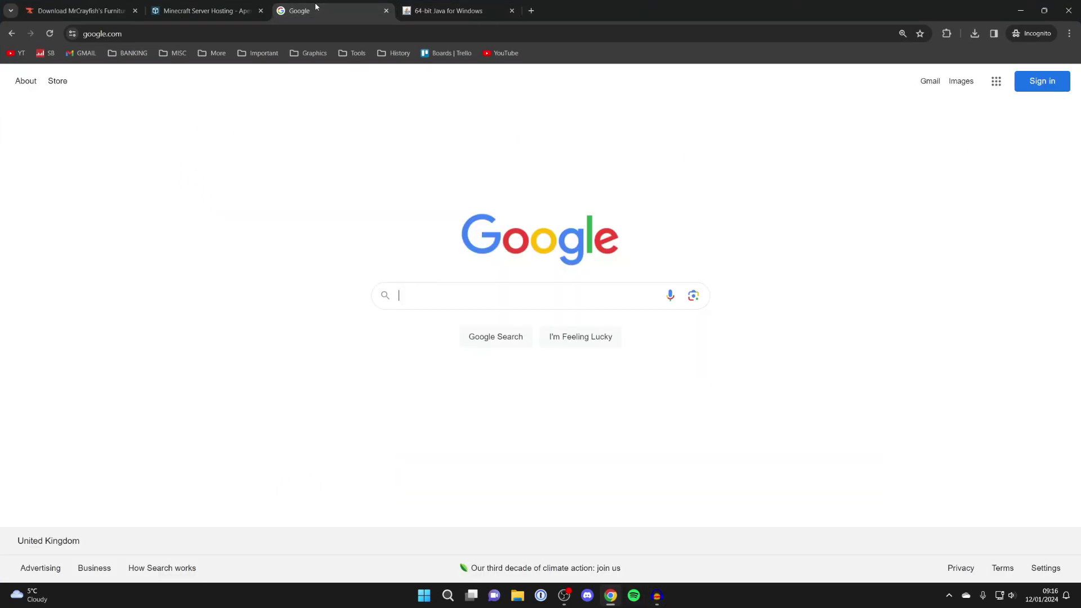
{"action": "left_click", "coordinate": [467, 284]}
{"action": "type", "text": "jarfix"}
{"action": "key", "text": "Return"}
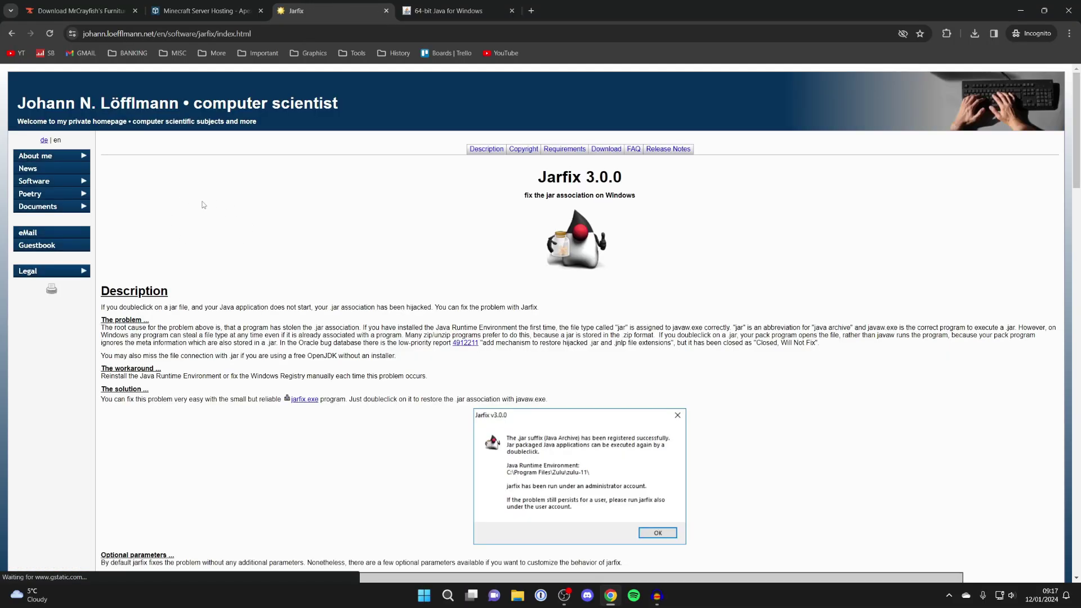
{"action": "scroll", "coordinate": [217, 241], "scroll_direction": "down", "scroll_amount": 1}
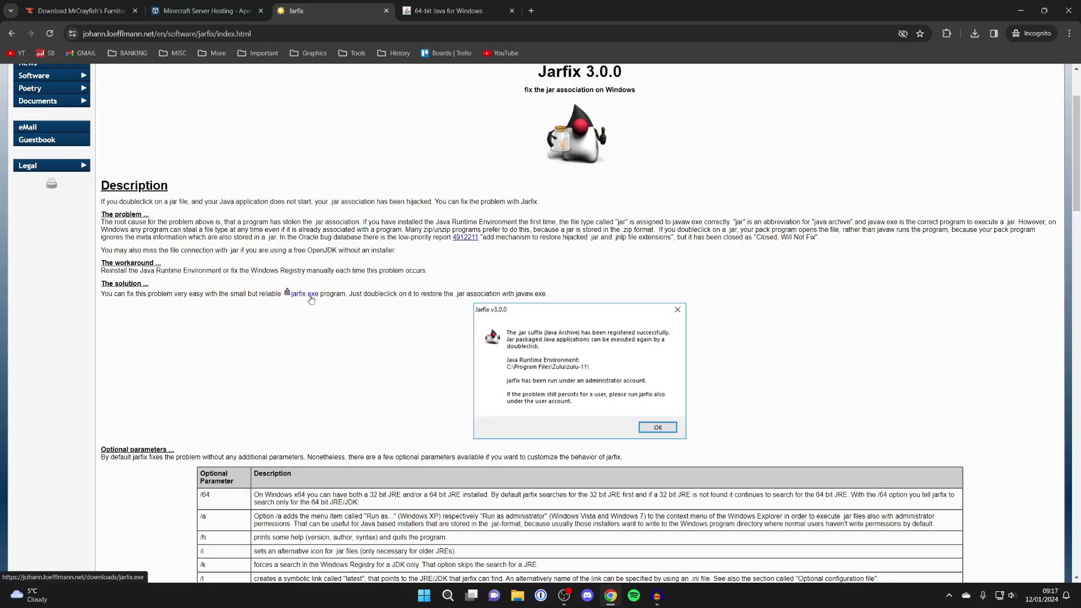
{"action": "left_click", "coordinate": [1025, 8]}
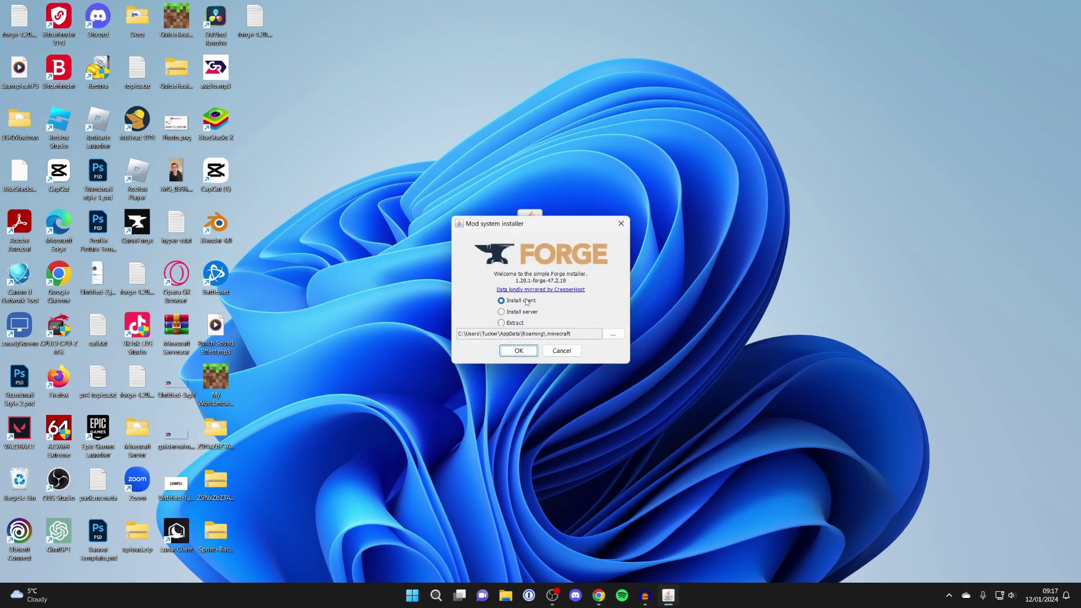
- Install the Forge 1.20.1-47.2.19 client and acknowledge the completion dialog
{"action": "left_click", "coordinate": [523, 355]}
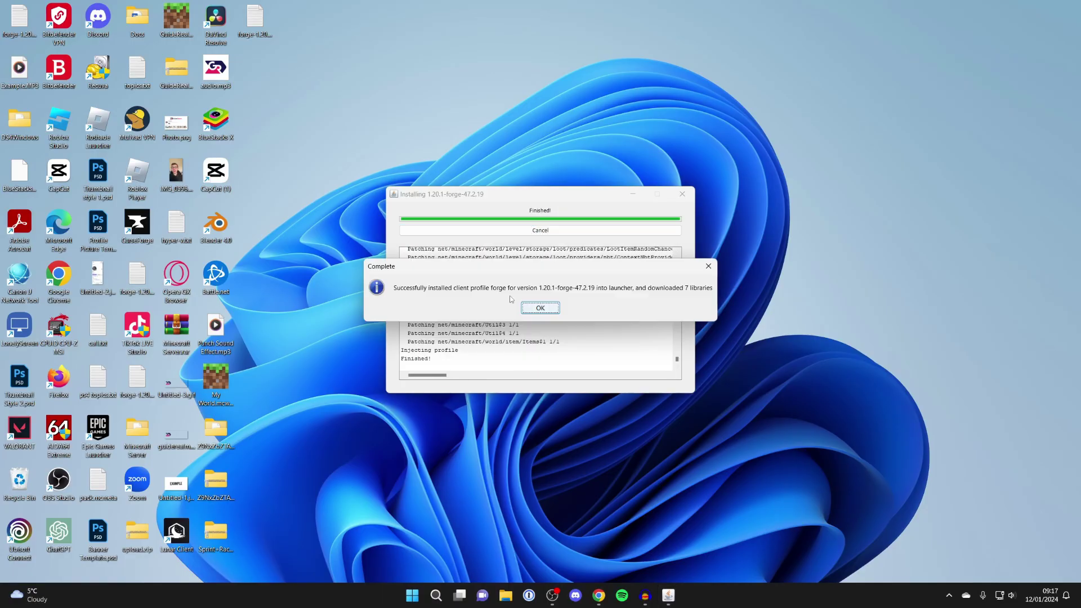
{"action": "left_click", "coordinate": [536, 306]}
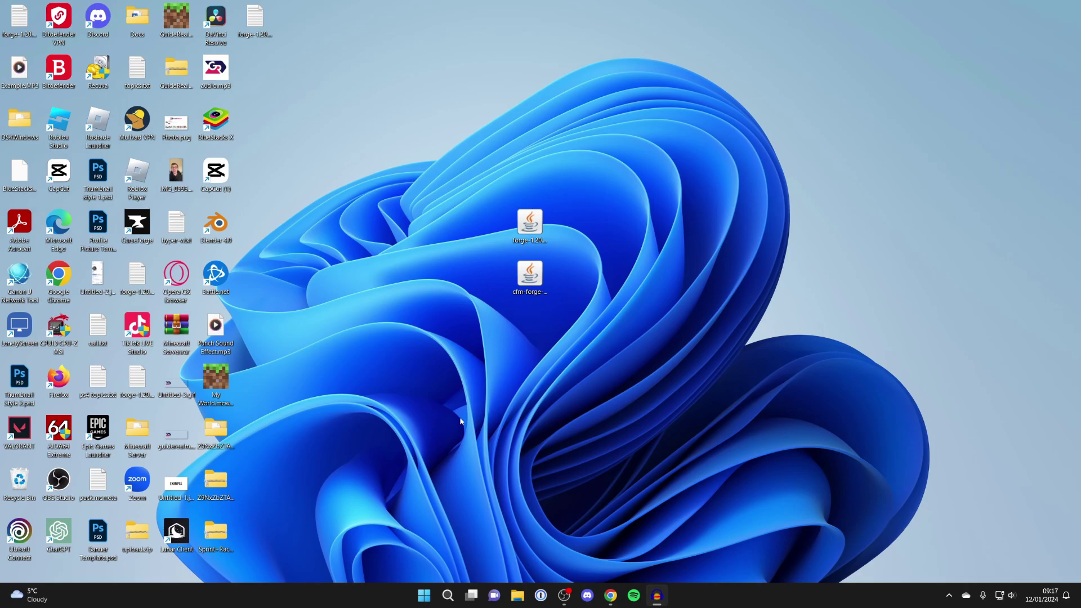
- Open Minecraft Launcher and play the forge 1.20.1-47.2.19 installation, accepting the modded-risk warning
{"action": "left_click", "coordinate": [452, 600]}
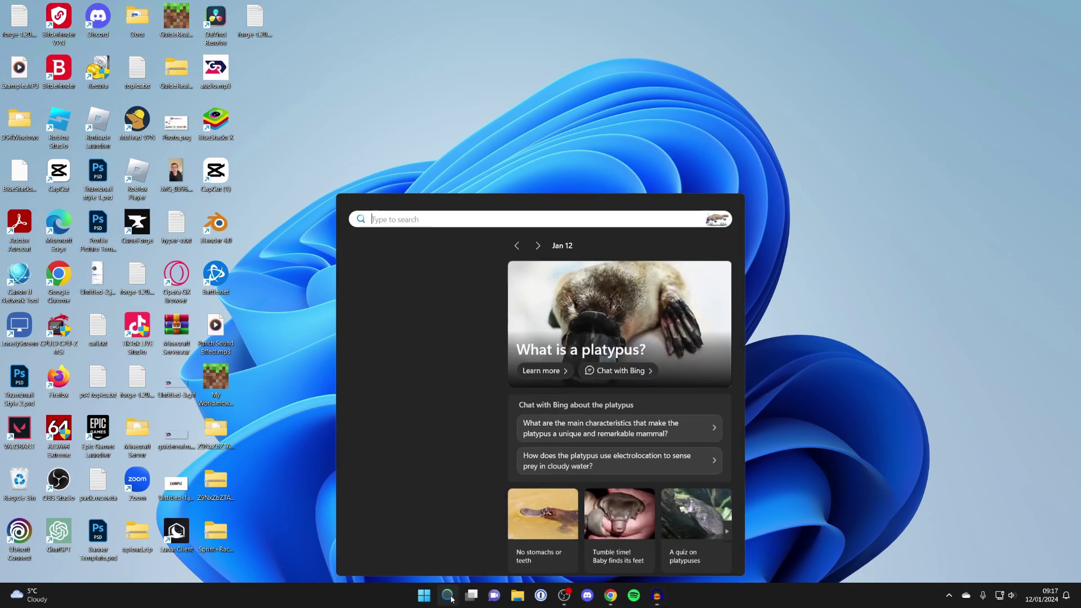
{"action": "type", "text": "minec"}
{"action": "key", "text": "Return"}
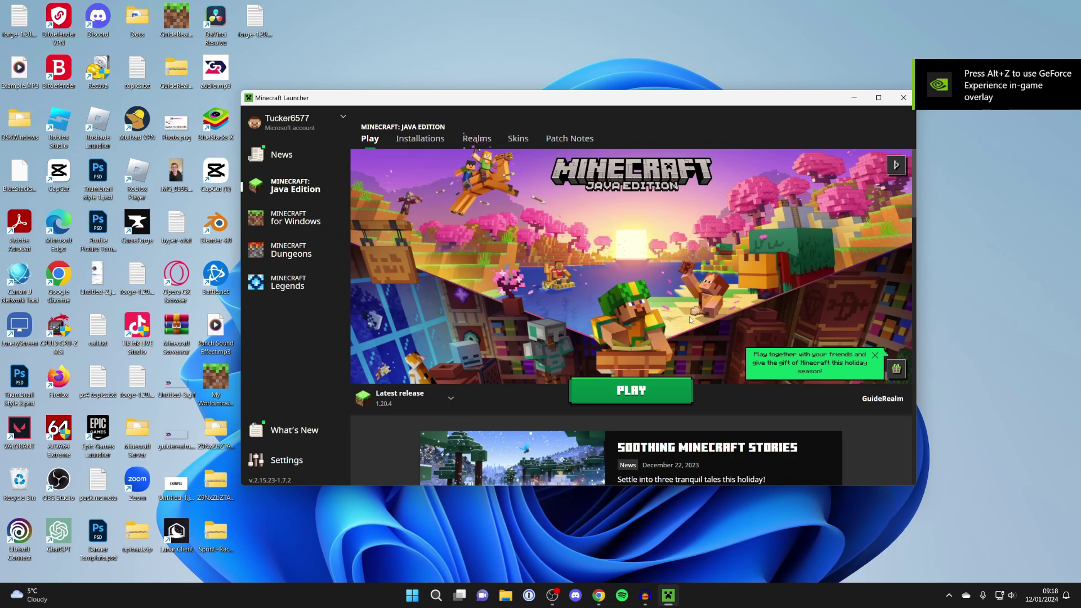
{"action": "left_click", "coordinate": [428, 398]}
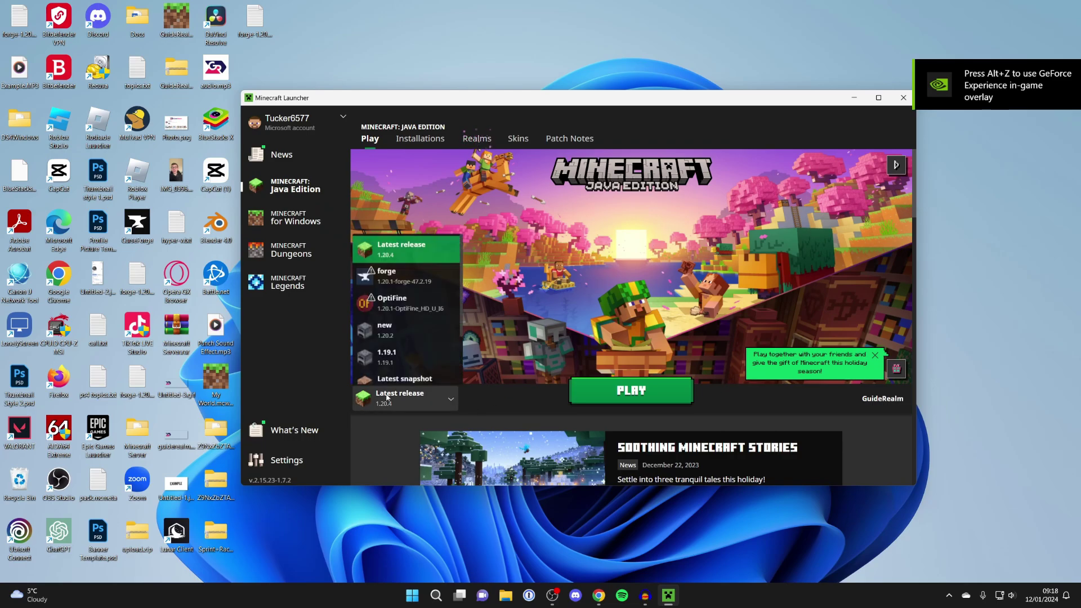
{"action": "left_click", "coordinate": [397, 282]}
{"action": "left_click", "coordinate": [598, 396]}
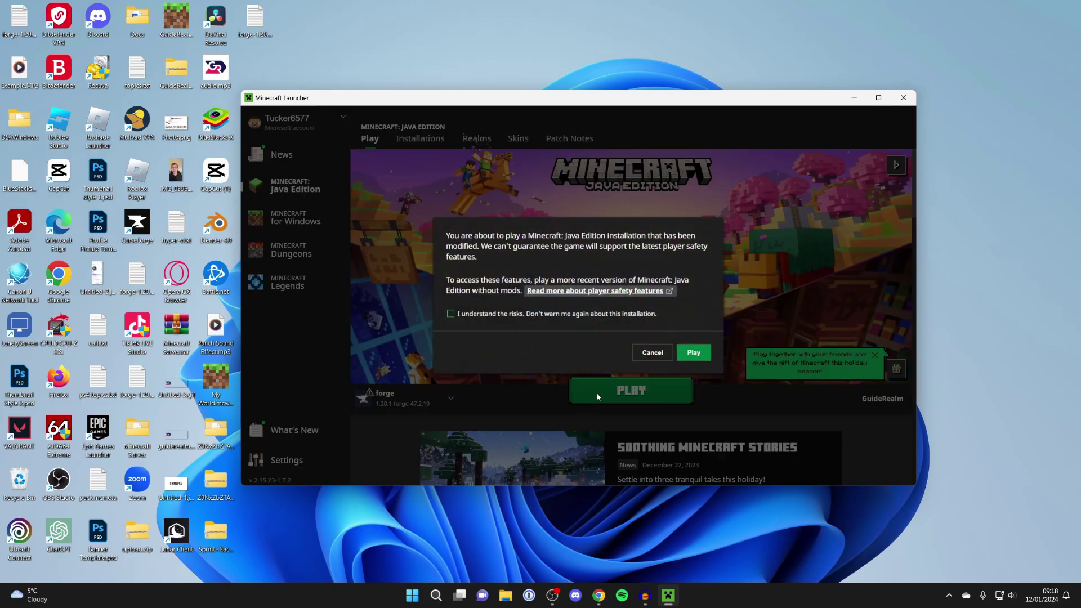
{"action": "left_click", "coordinate": [545, 314]}
{"action": "left_click", "coordinate": [680, 360]}
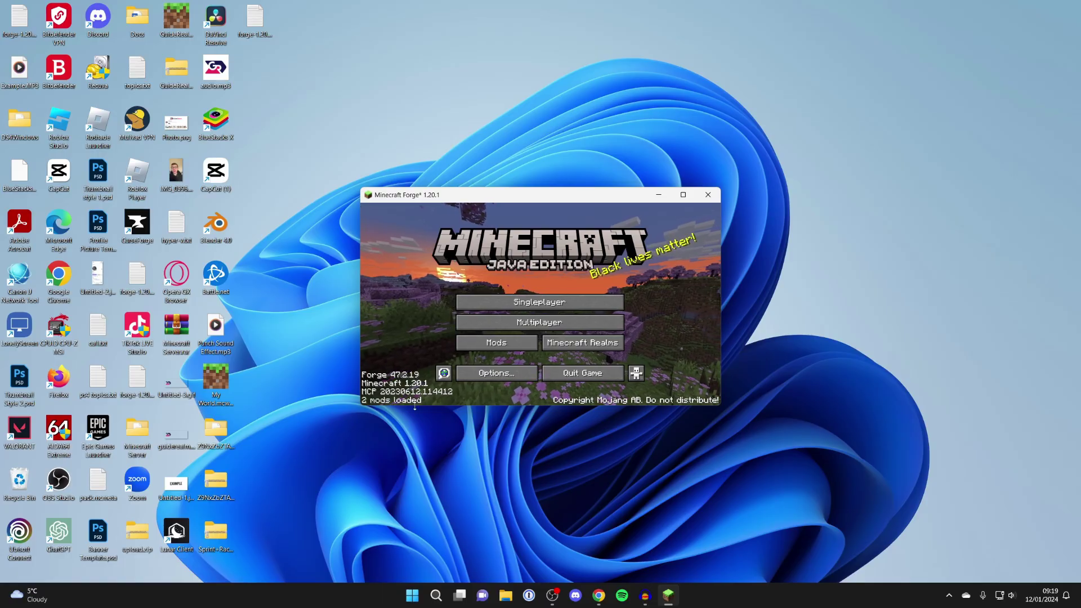
- Check the Mods list showing only Minecraft and Forge, then open the empty .minecraft mods folder
{"action": "left_click", "coordinate": [494, 344]}
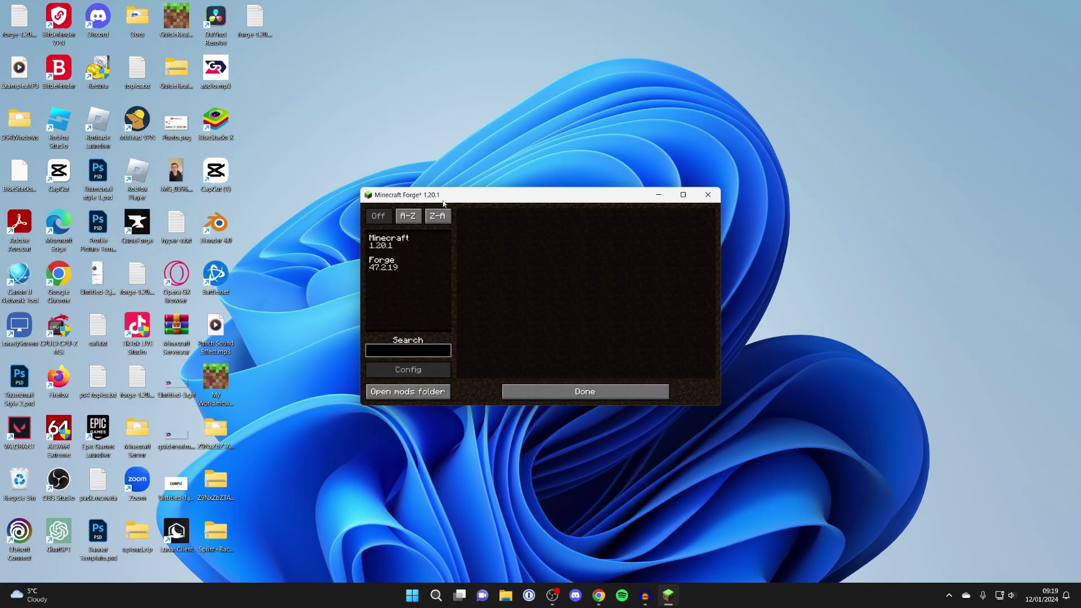
{"action": "mouse_move", "coordinate": [408, 200]}
{"action": "left_mouse_down"}
{"action": "mouse_move", "coordinate": [608, 196]}
{"action": "mouse_move", "coordinate": [669, 181]}
{"action": "left_mouse_up"}
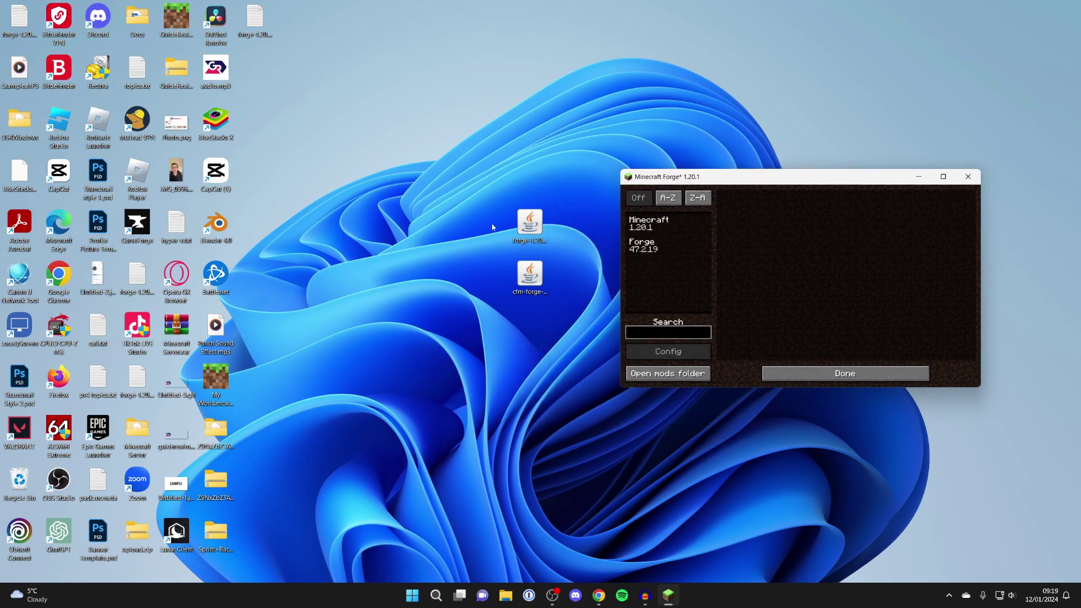
{"action": "left_click", "coordinate": [535, 271]}
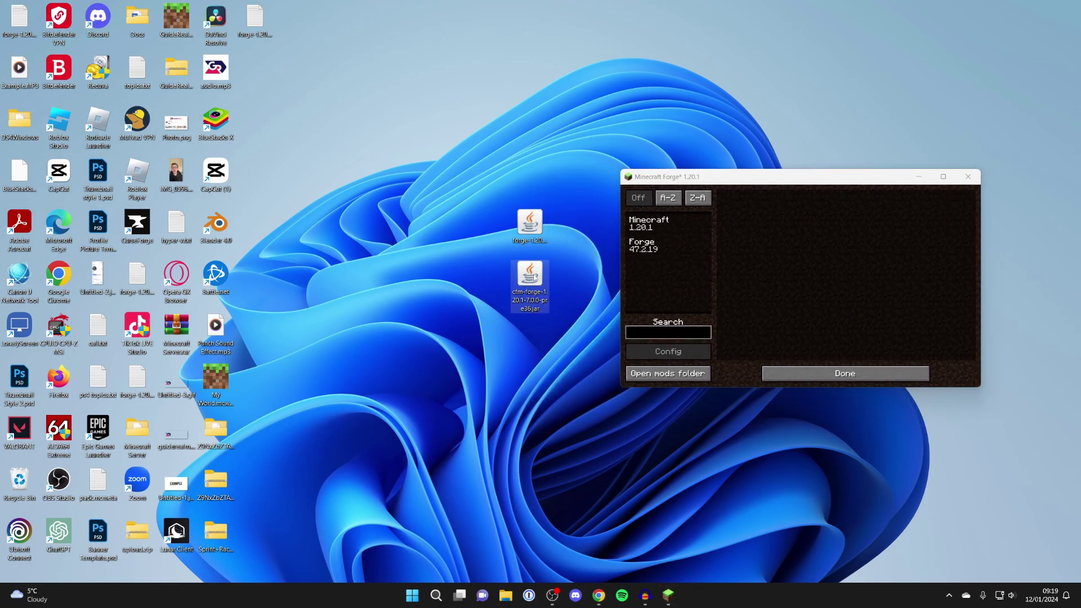
{"action": "left_click", "coordinate": [668, 374]}
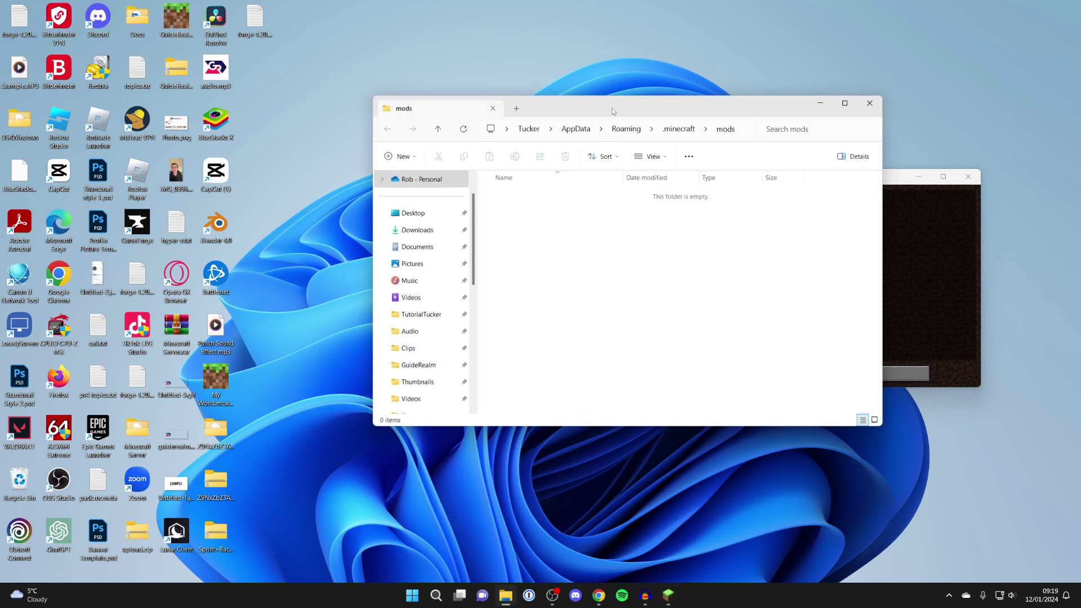
- Move the furniture mod jar cfm-forge-1.20.1-7.0.0-pre36.jar from the desktop into the mods folder
{"action": "left_click_drag", "start_coordinate": [613, 111], "coordinate": [798, 122]}
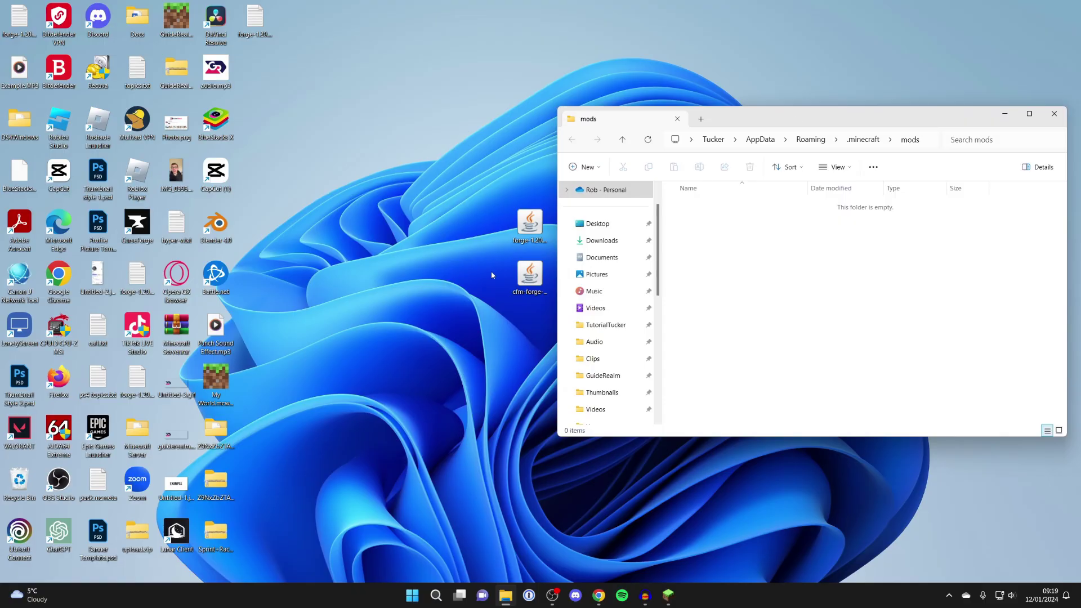
{"action": "left_click", "coordinate": [534, 282]}
{"action": "left_click_drag", "start_coordinate": [544, 302], "coordinate": [809, 258]}
- Close the mods folder window and move the Minecraft Forge window further left
{"action": "left_click_drag", "start_coordinate": [790, 120], "coordinate": [477, 122]}
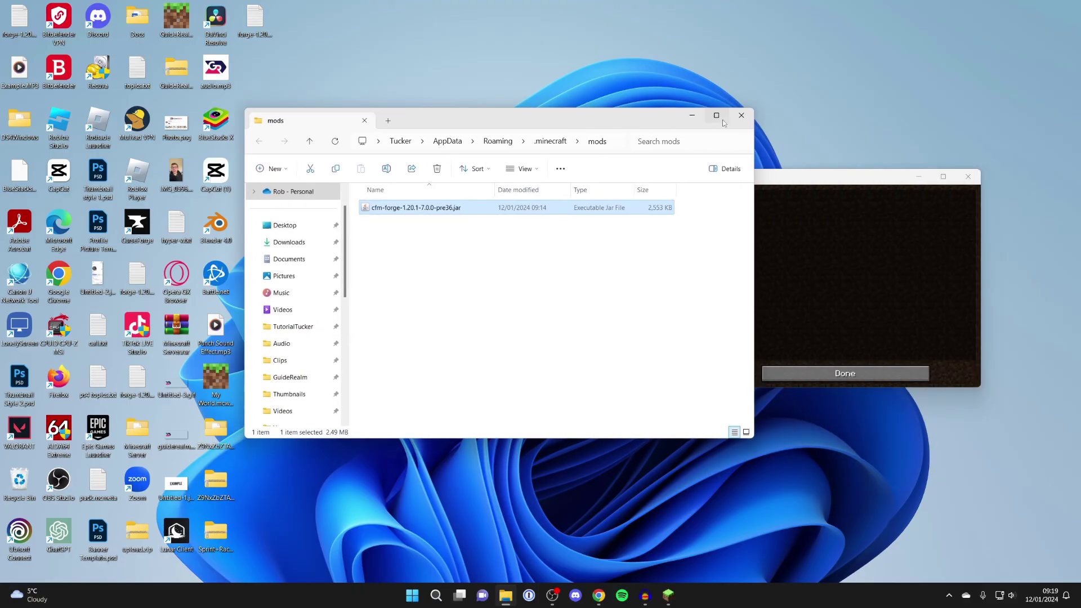
{"action": "left_click", "coordinate": [741, 118]}
{"action": "left_click_drag", "start_coordinate": [730, 182], "coordinate": [476, 175]}
- Quit Minecraft, then relaunch it through the Minecraft Launcher with the Forge profile
{"action": "left_click", "coordinate": [544, 366]}
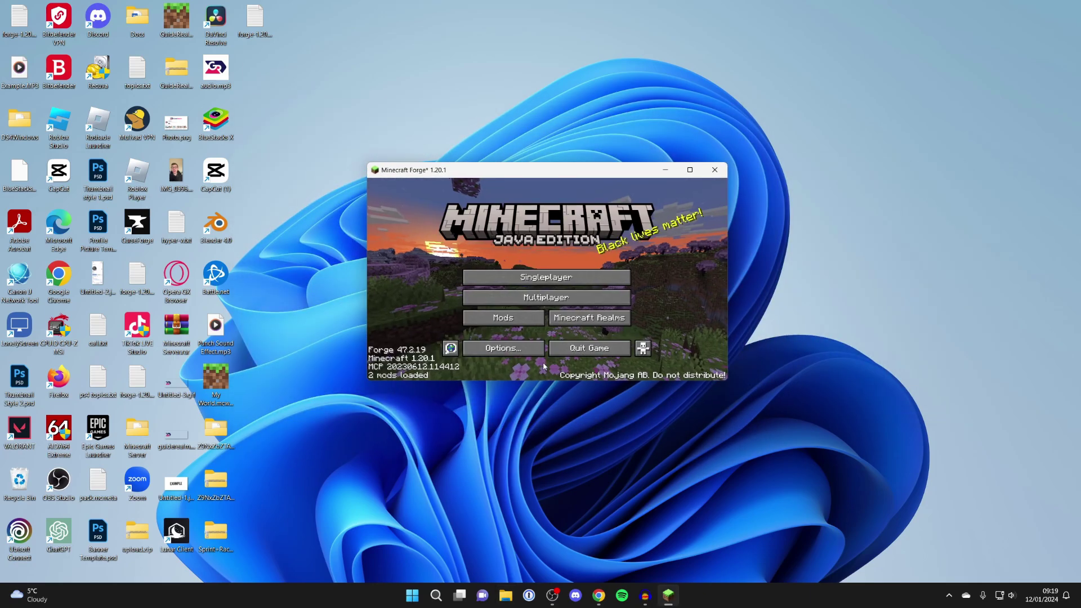
{"action": "left_click", "coordinate": [575, 349]}
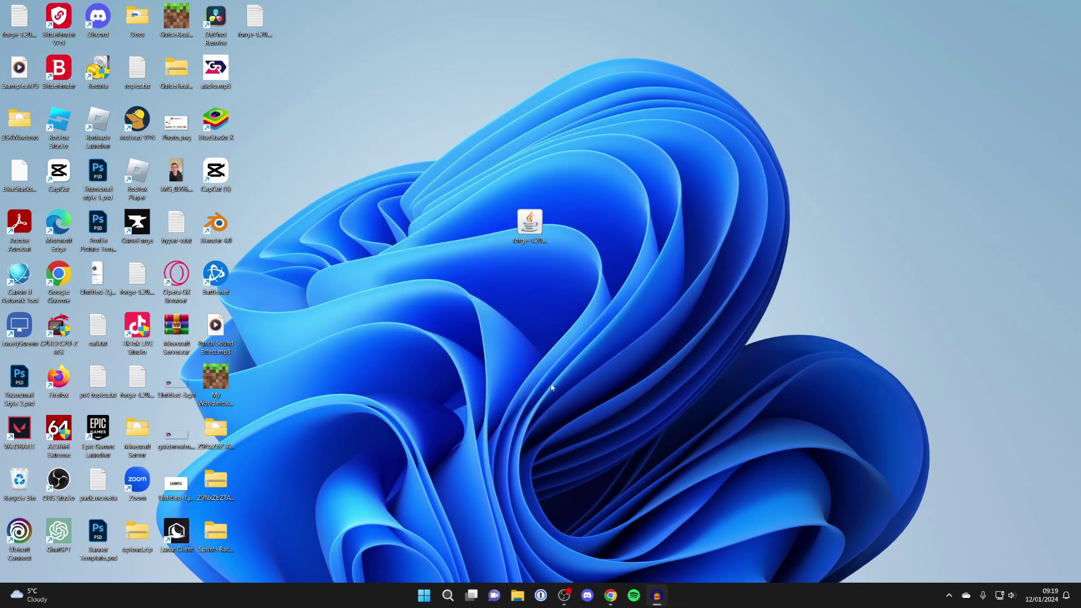
{"action": "left_click", "coordinate": [444, 597]}
{"action": "type", "text": "mine"}
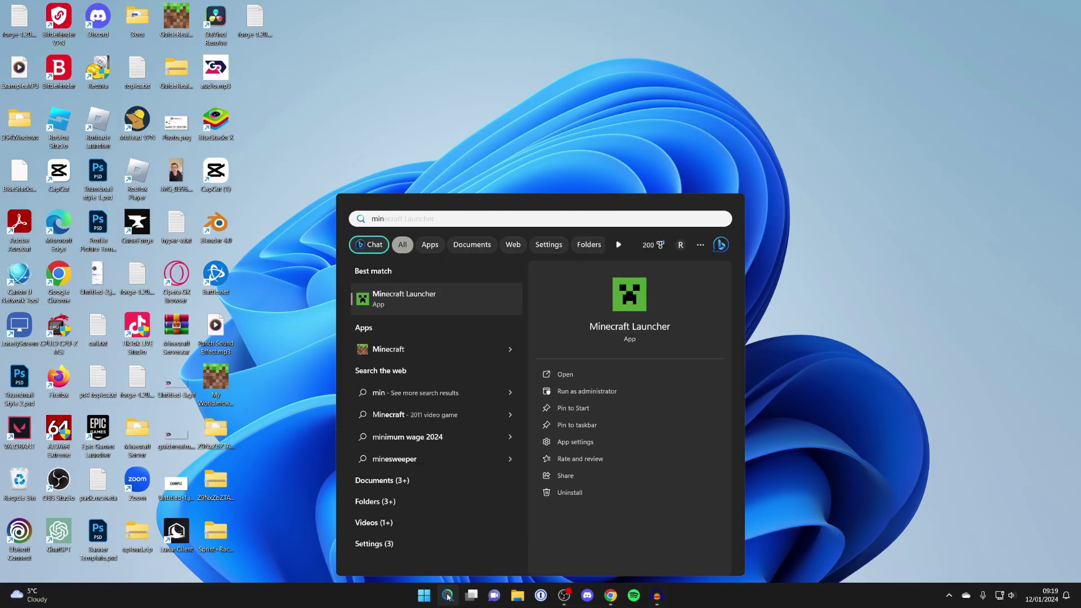
{"action": "key", "text": "Return"}
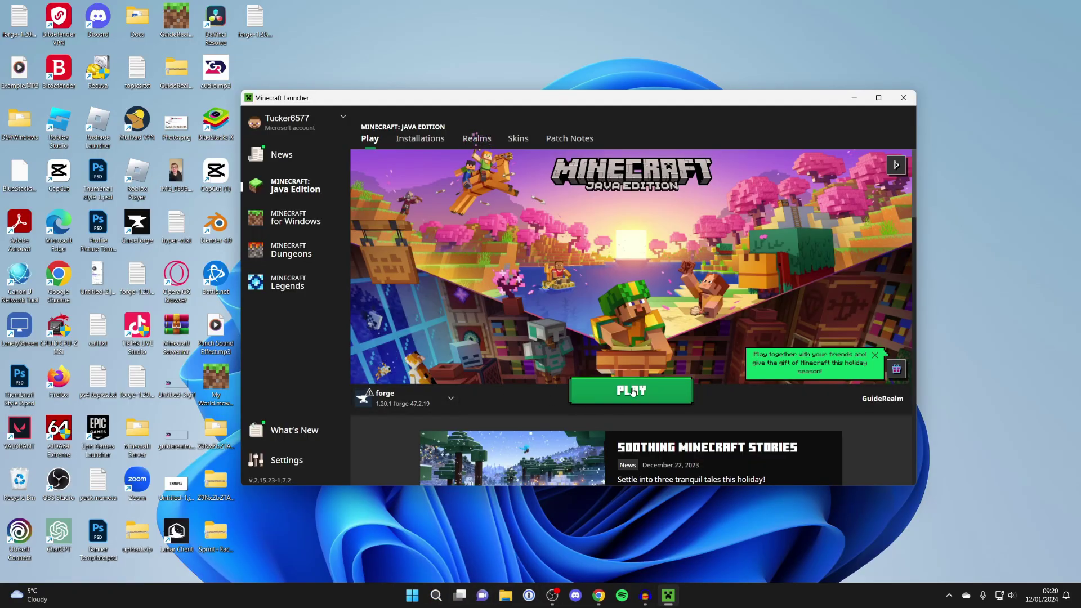
{"action": "left_click", "coordinate": [633, 391]}
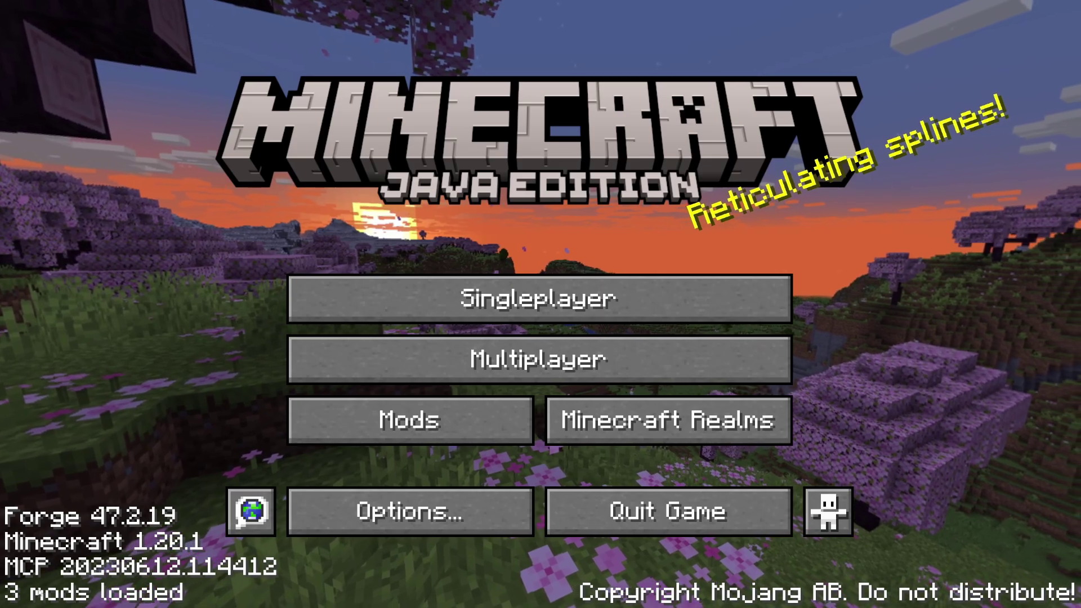
- Confirm MrCrayfish's Furniture Mod appears in the Mods list, then go to Singleplayer world selection
{"action": "left_click", "coordinate": [371, 441]}
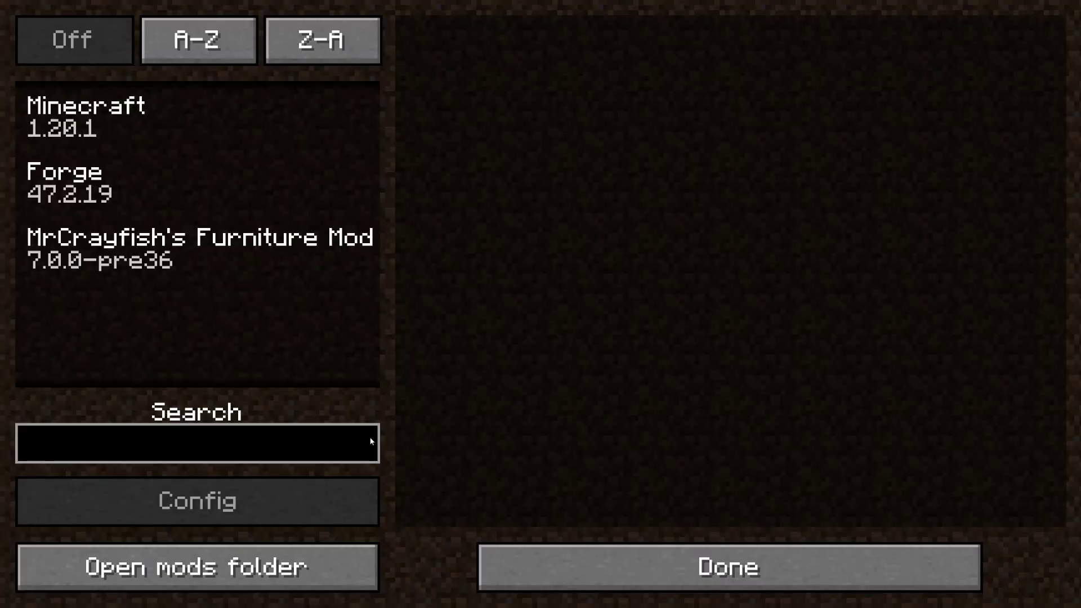
{"action": "left_click", "coordinate": [219, 263]}
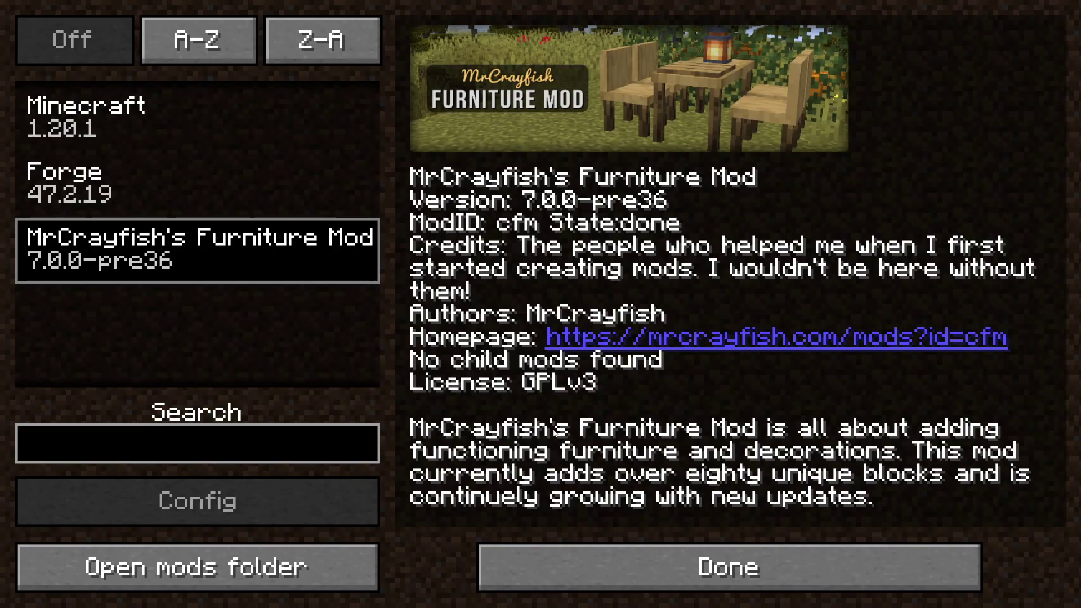
{"action": "scroll", "coordinate": [613, 432], "scroll_direction": "up", "scroll_amount": 1}
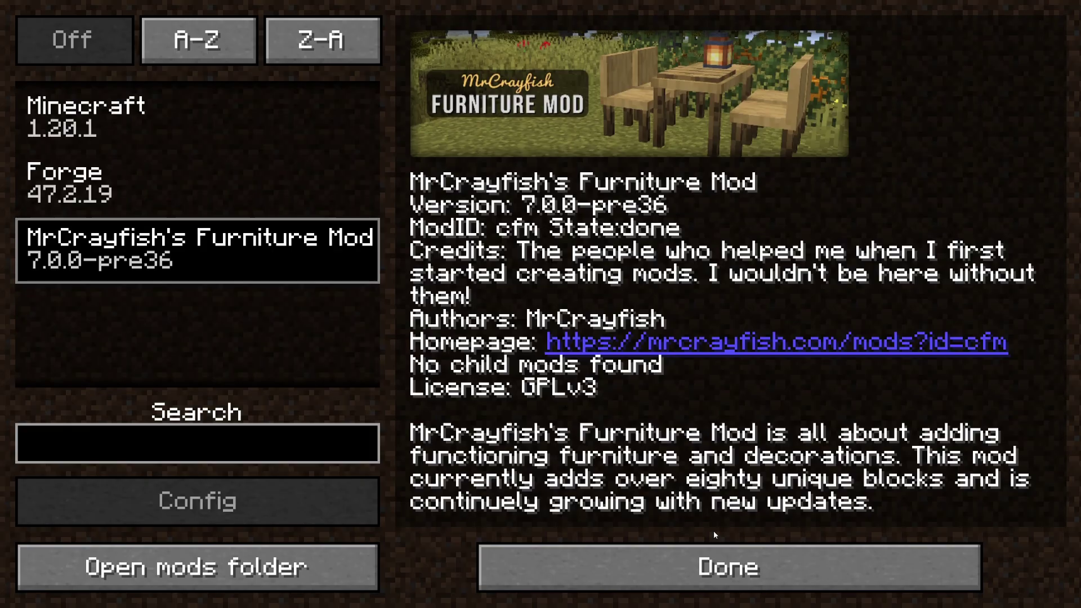
{"action": "left_click", "coordinate": [711, 567]}
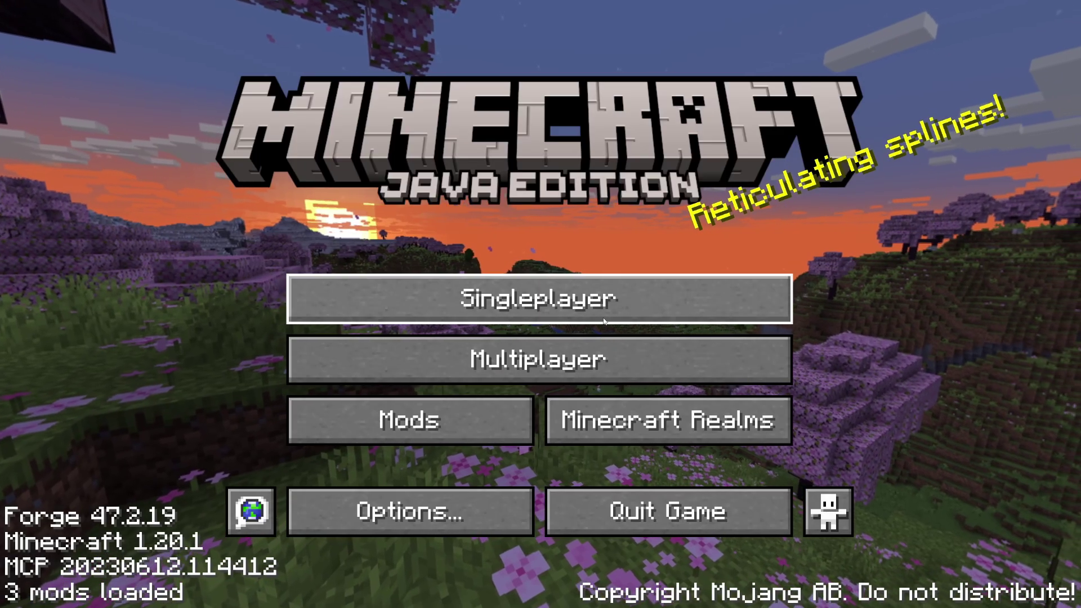
{"action": "left_click", "coordinate": [593, 312]}
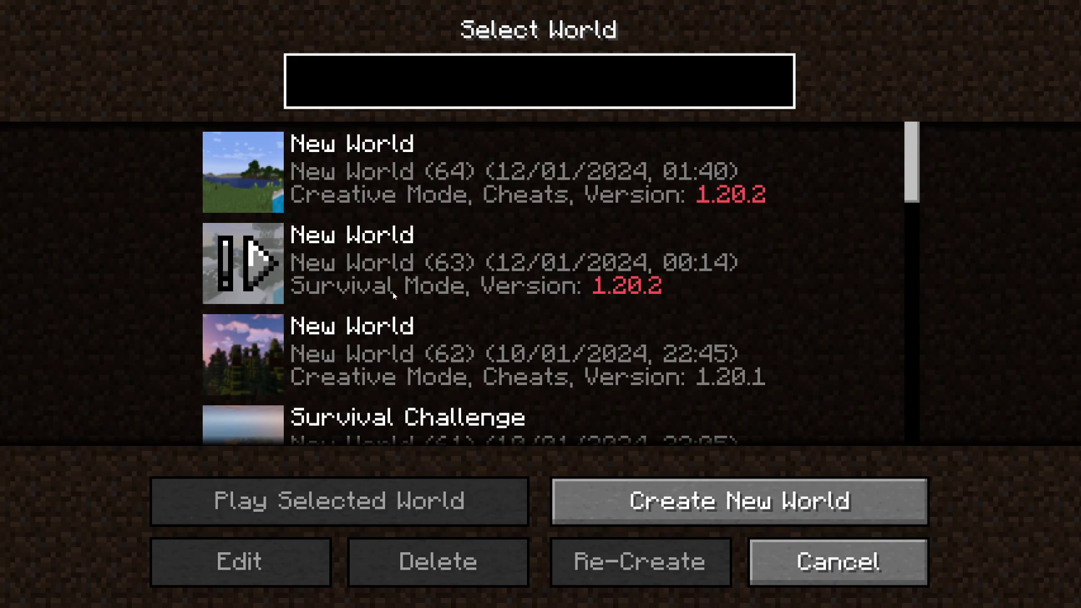
- Load the first New World and show the creative inventory's second category page
{"action": "double_click", "coordinate": [532, 201]}
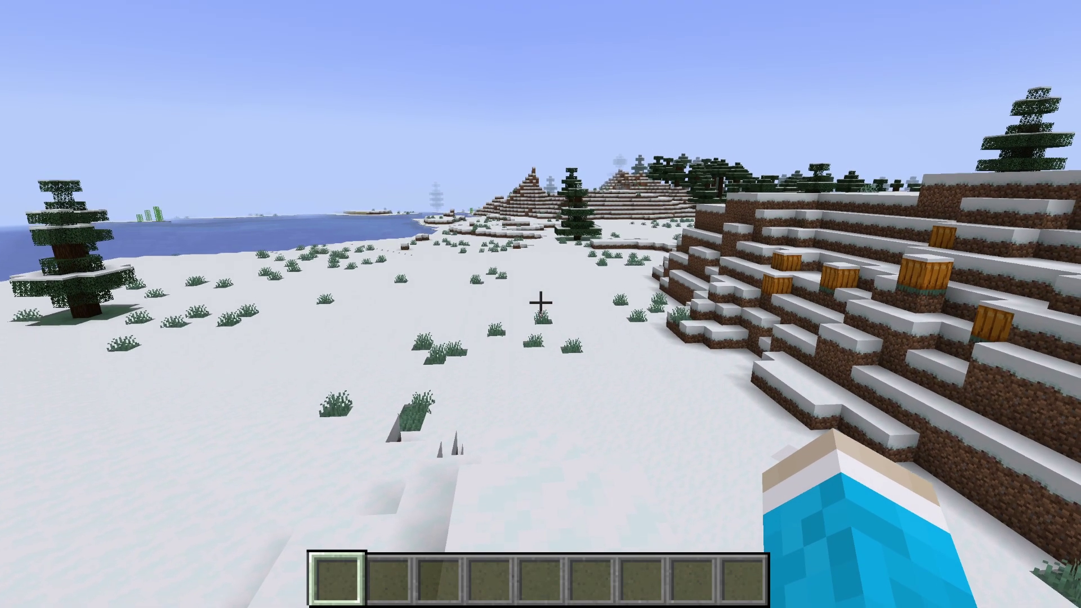
{"action": "key", "text": "e"}
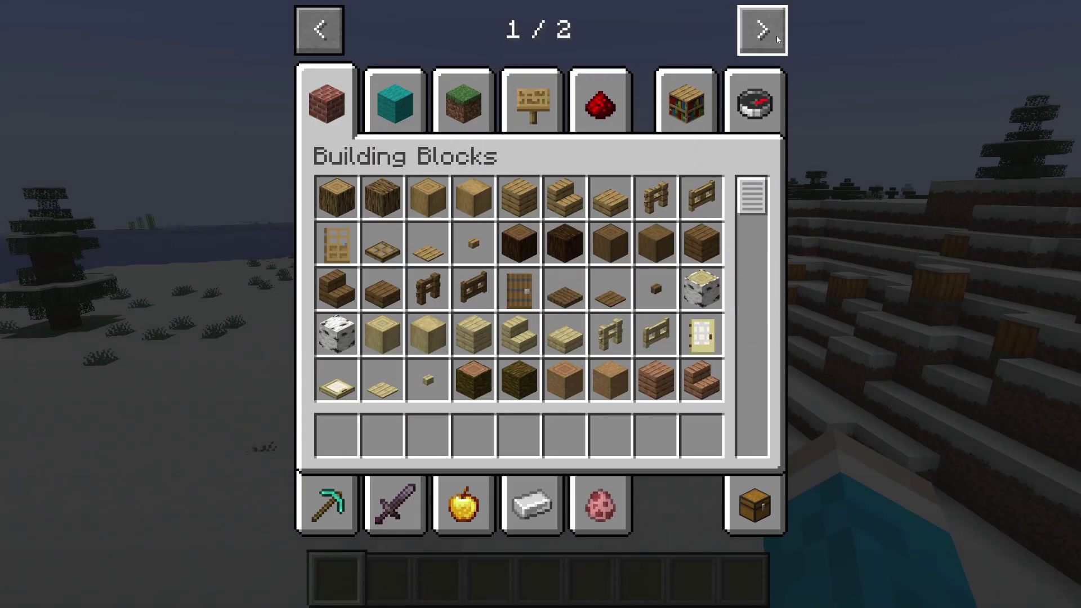
{"action": "left_click", "coordinate": [760, 38]}
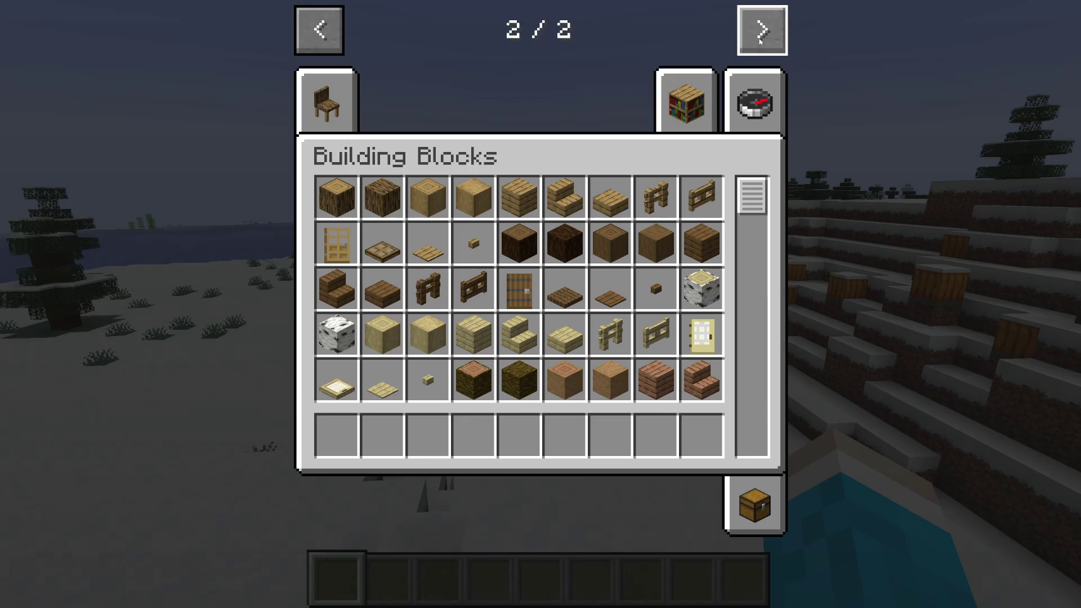
- From the Furniture Mod tab, put the Stripped Oak Table in hotbar slot 5 and the Purple Kitchen Counter in slot 7
{"action": "left_click", "coordinate": [341, 98]}
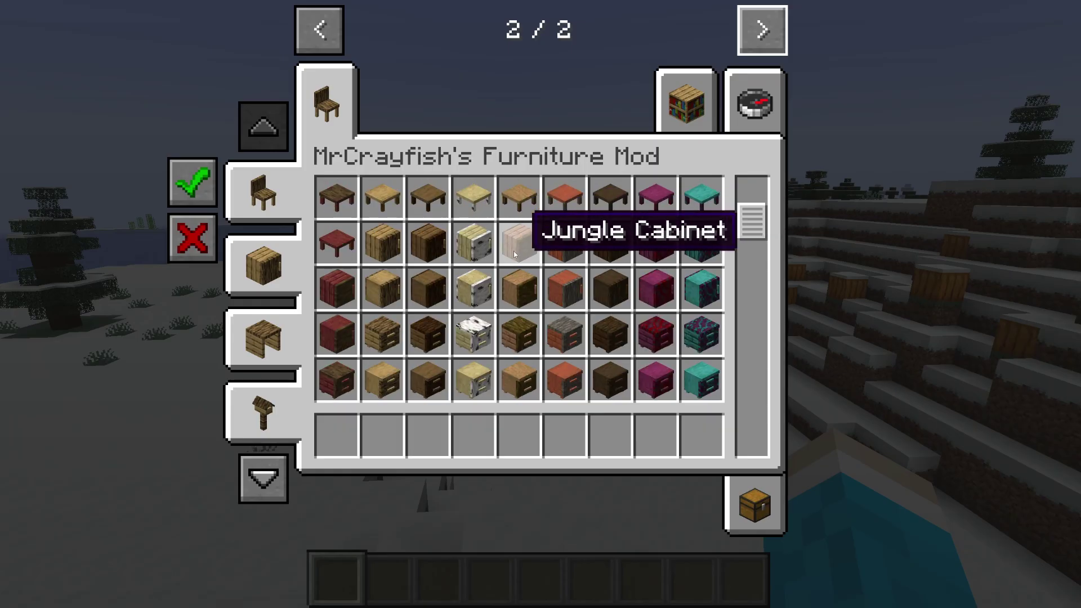
{"action": "scroll", "coordinate": [514, 252], "scroll_direction": "up", "scroll_amount": 3}
{"action": "left_click", "coordinate": [394, 249]}
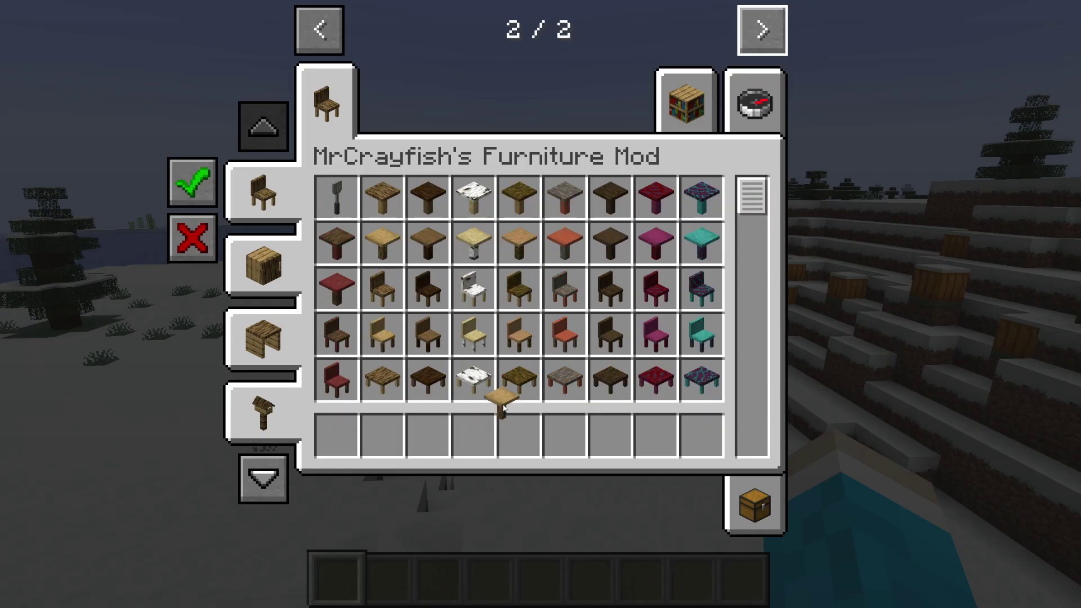
{"action": "left_click", "coordinate": [510, 431]}
{"action": "scroll", "coordinate": [483, 265], "scroll_direction": "down", "scroll_amount": 5}
{"action": "scroll", "coordinate": [485, 291], "scroll_direction": "down", "scroll_amount": 10}
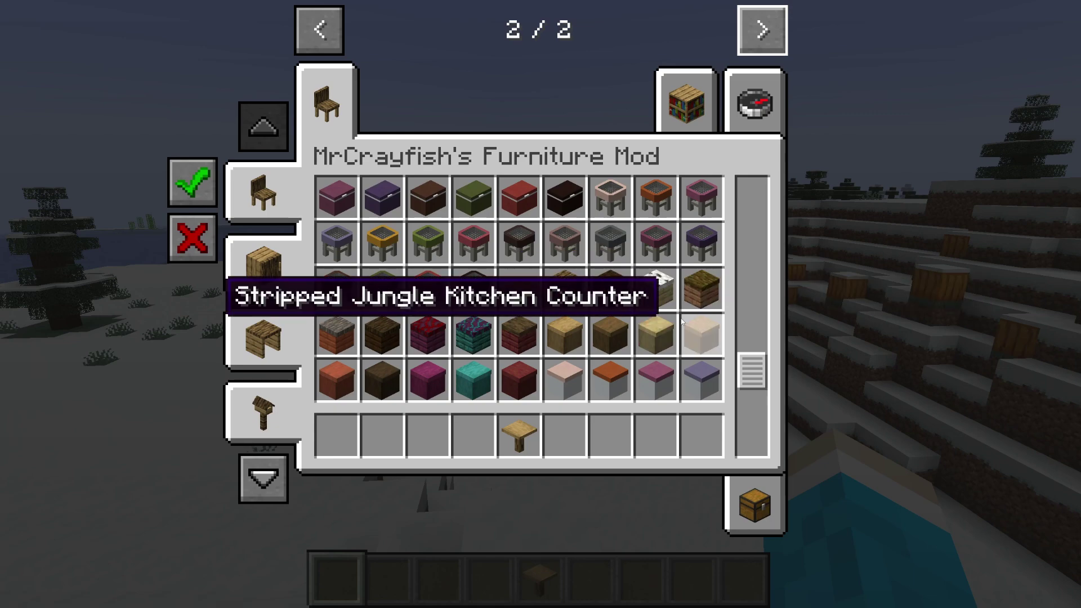
{"action": "scroll", "coordinate": [674, 316], "scroll_direction": "down", "scroll_amount": 3}
{"action": "left_click", "coordinate": [629, 299]}
{"action": "left_click", "coordinate": [611, 435]}
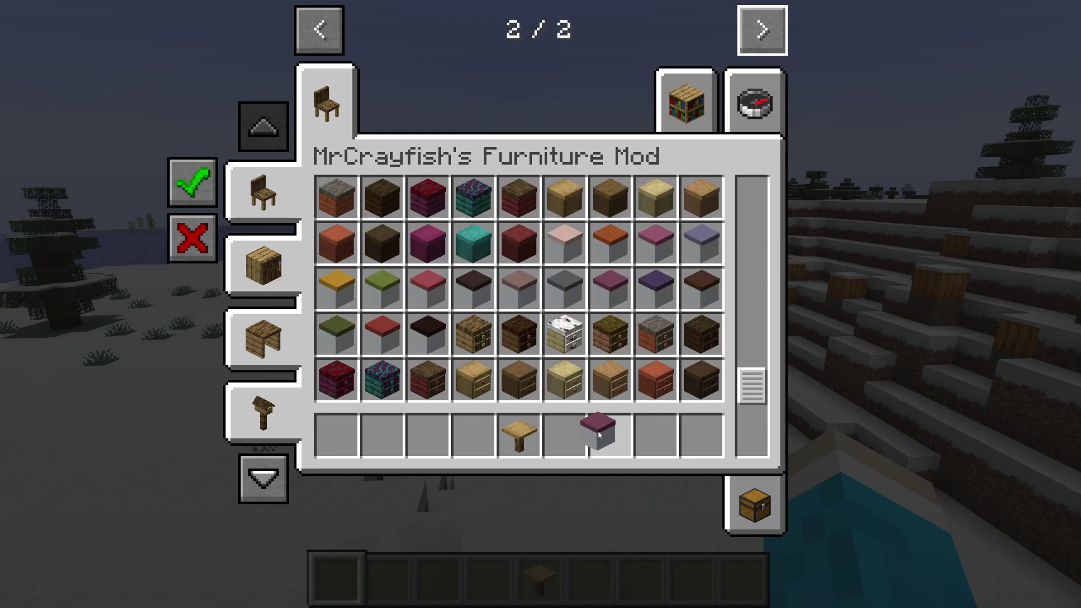
- Place the Purple Kitchen Counter on the snow
{"action": "key", "text": "e"}
{"action": "scroll", "coordinate": [540, 304], "scroll_direction": "down", "scroll_amount": 6}
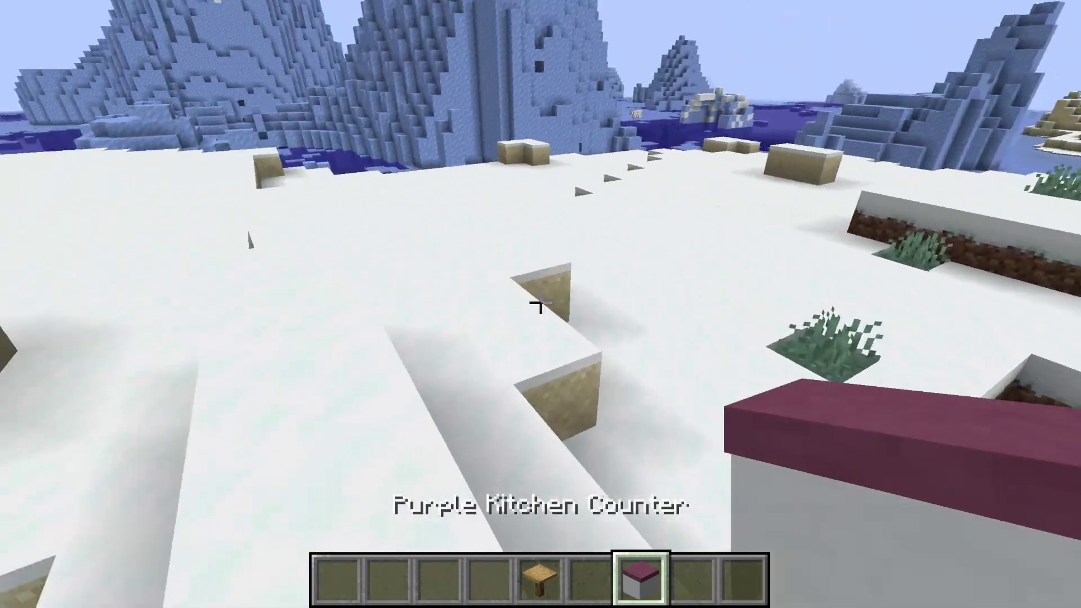
{"action": "right_click", "coordinate": [541, 303]}
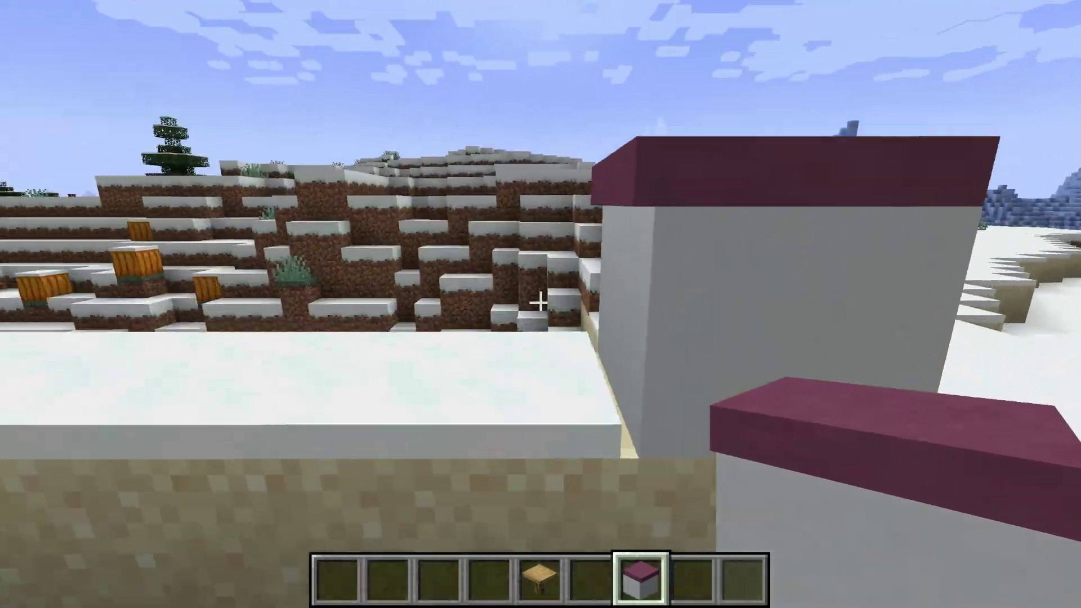
{"action": "scroll", "coordinate": [541, 304], "scroll_direction": "up", "scroll_amount": 2}
- Add the Stripped Warped Cabinet to the ninth hotbar slot
{"action": "key", "text": "e"}
{"action": "scroll", "coordinate": [599, 269], "scroll_direction": "down", "scroll_amount": 4}
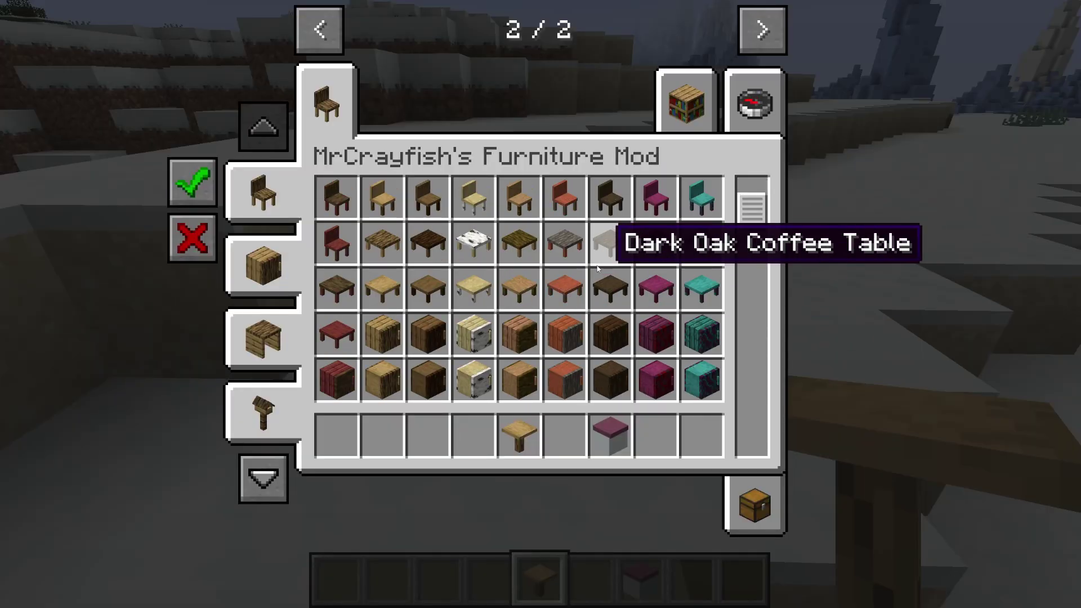
{"action": "left_click", "coordinate": [713, 336]}
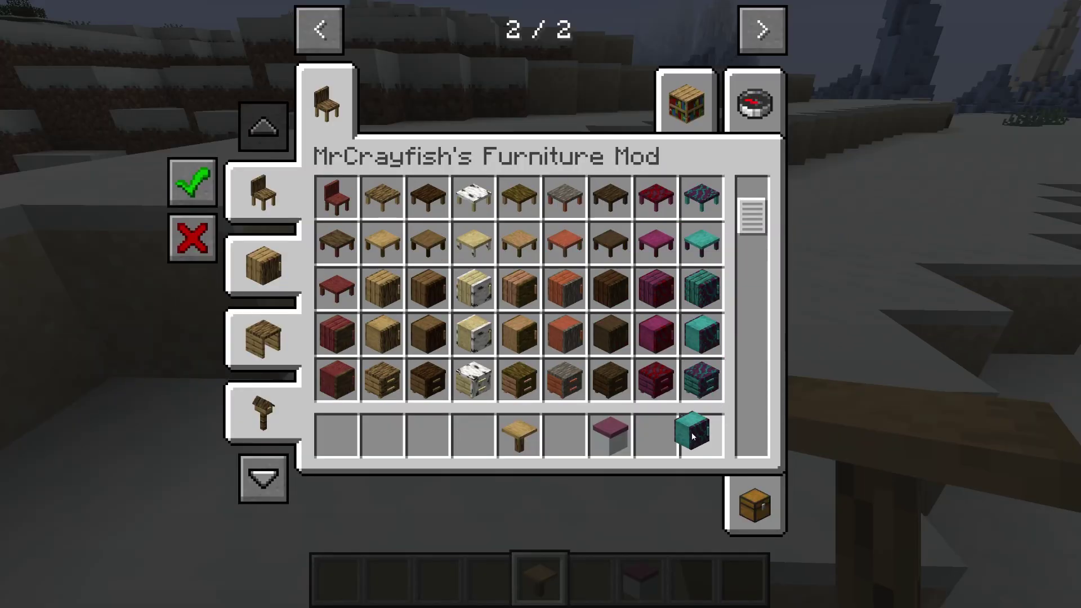
{"action": "key", "text": "e"}
{"action": "scroll", "coordinate": [541, 304], "scroll_direction": "down", "scroll_amount": 2}
{"action": "scroll", "coordinate": [541, 304], "scroll_direction": "up", "scroll_amount": 3}
{"action": "key", "text": "e"}
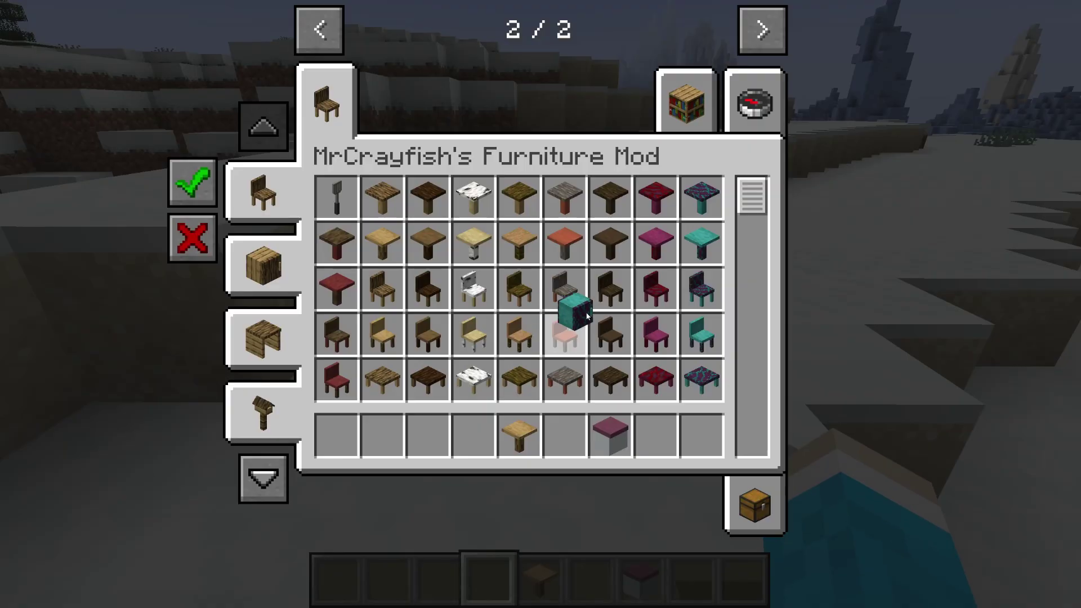
{"action": "left_click", "coordinate": [696, 454]}
{"action": "key", "text": "e"}
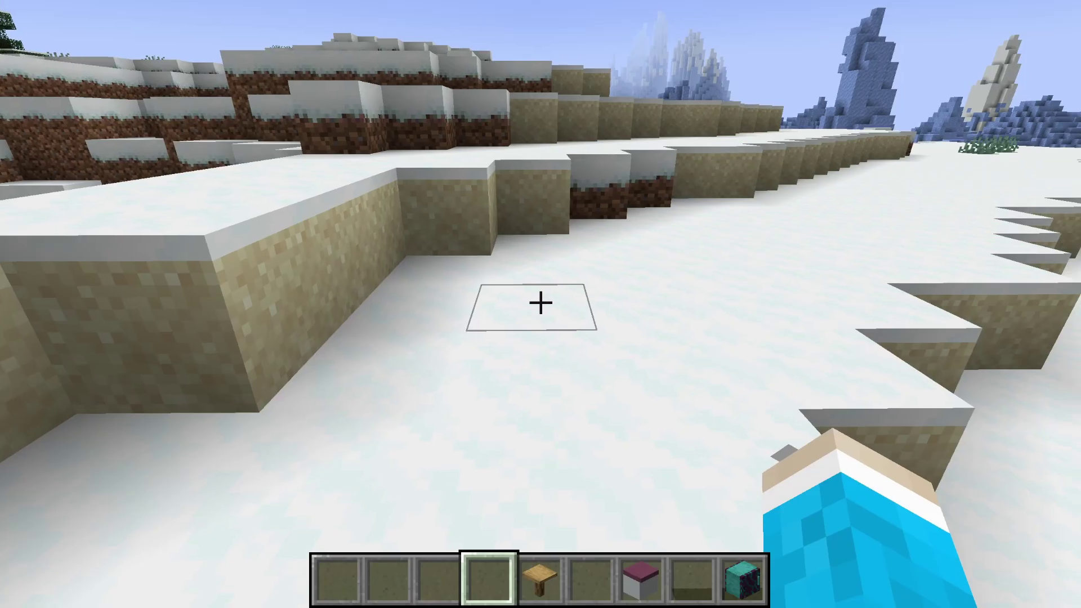
- Place the Stripped Warped Cabinet on the snow and open its storage
{"action": "scroll", "coordinate": [540, 304], "scroll_direction": "down", "scroll_amount": 4}
{"action": "scroll", "coordinate": [541, 304], "scroll_direction": "up", "scroll_amount": 1}
{"action": "scroll", "coordinate": [540, 304], "scroll_direction": "down", "scroll_amount": 1}
{"action": "scroll", "coordinate": [541, 304], "scroll_direction": "down", "scroll_amount": 1}
{"action": "right_click", "coordinate": [541, 304]}
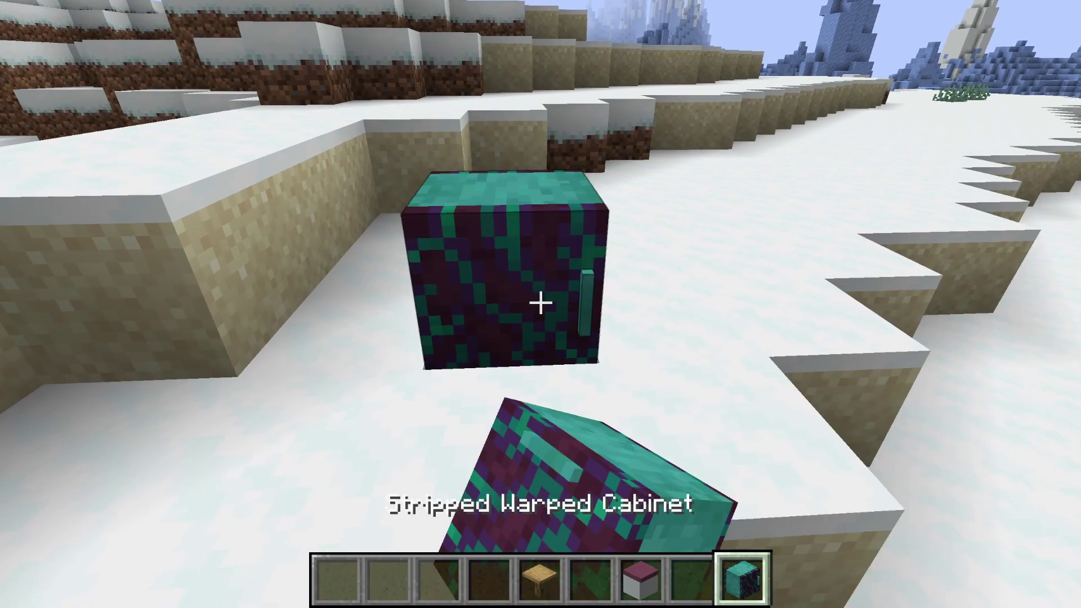
{"action": "scroll", "coordinate": [540, 304], "scroll_direction": "up", "scroll_amount": 1}
{"action": "right_click", "coordinate": [541, 304]}
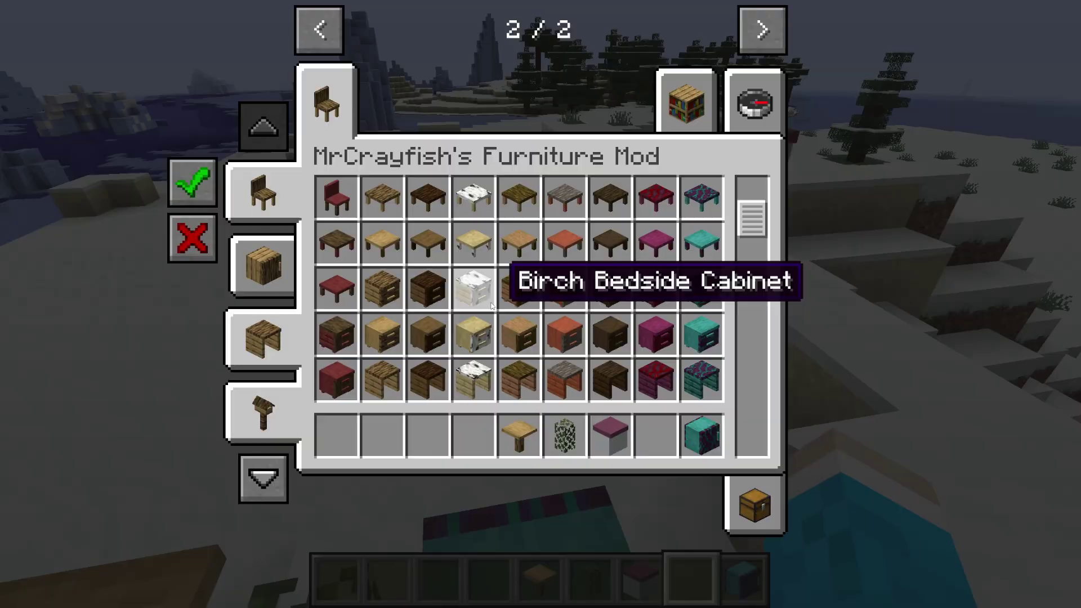
{"action": "key", "text": "e"}
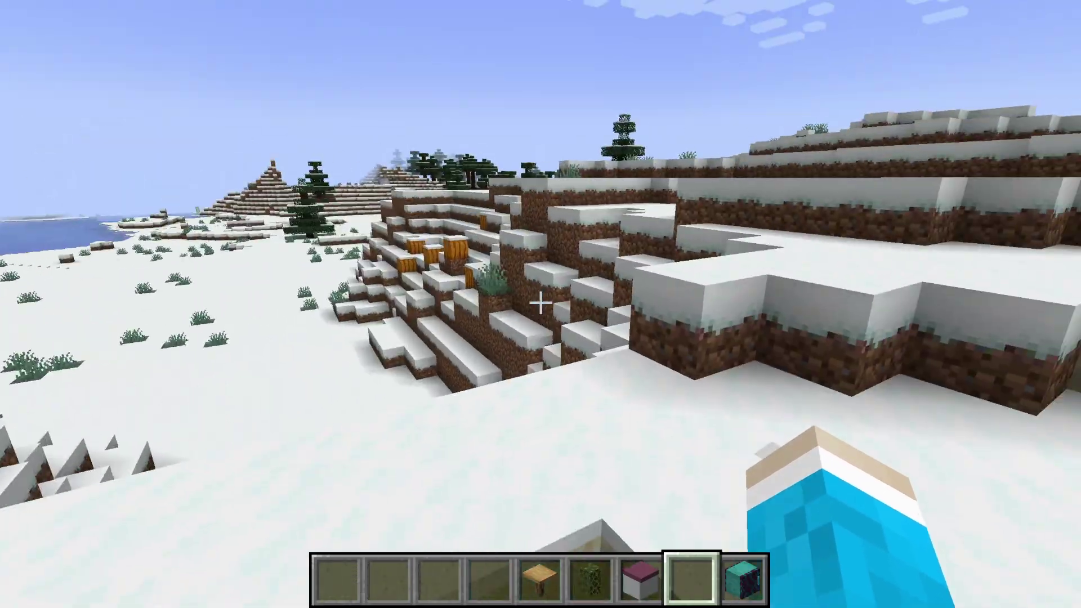
{"action": "key", "text": "e"}
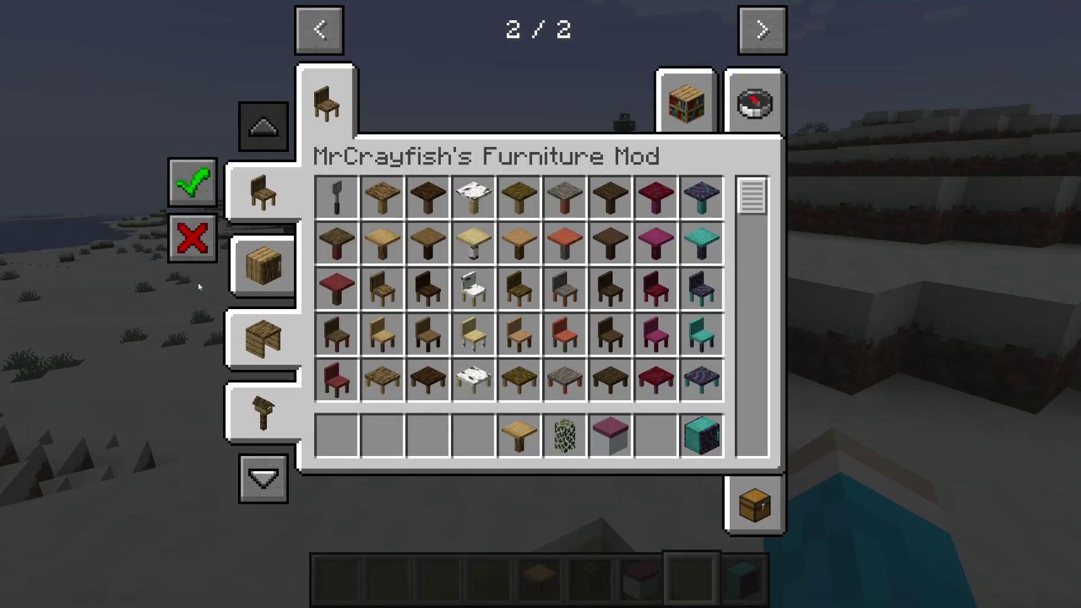